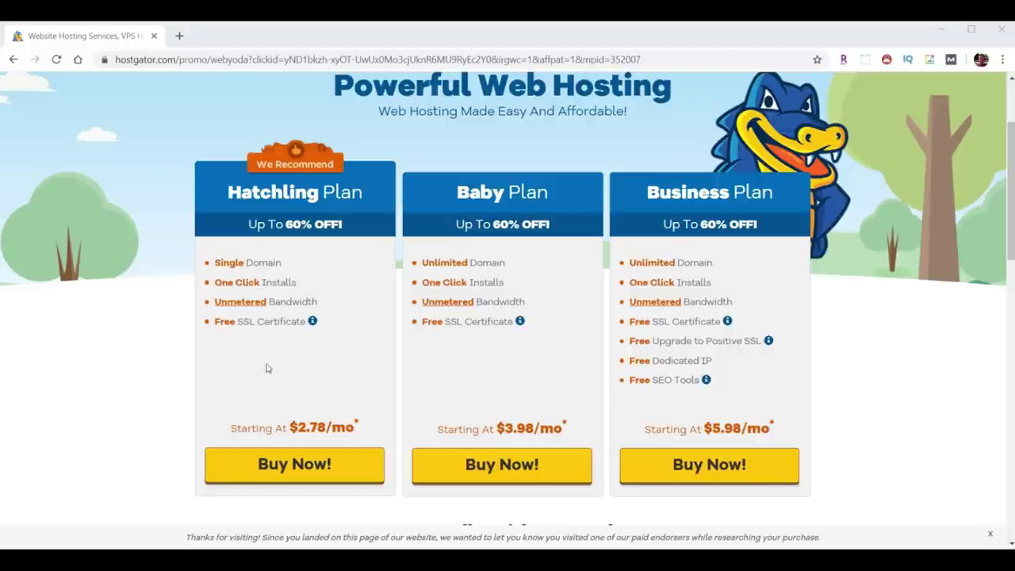
Start a Hatchling plan checkout and search for create-a-blog.com as the domain to register.
left_click(294, 468)
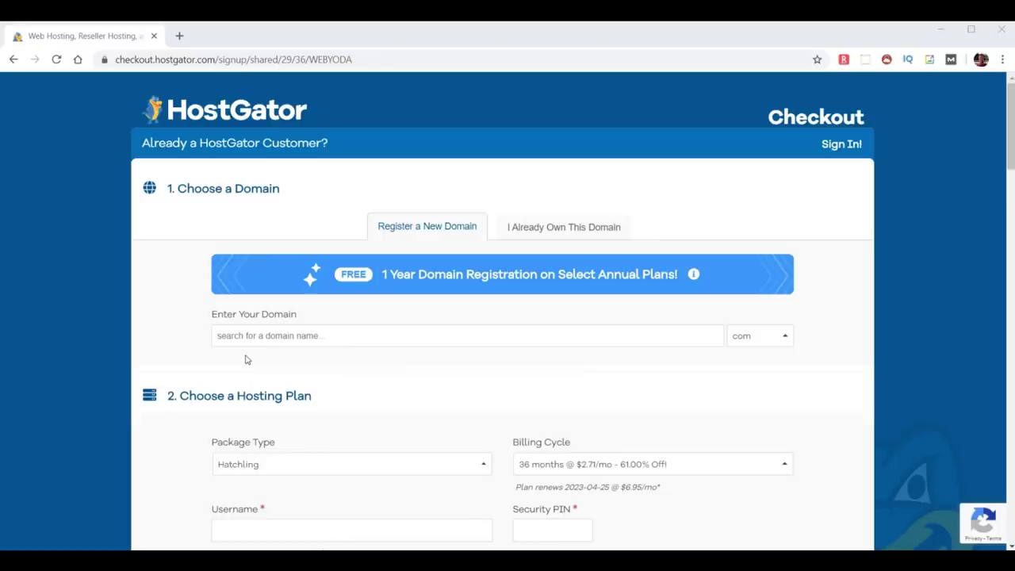
left_click(279, 335)
type("create-a-blog")
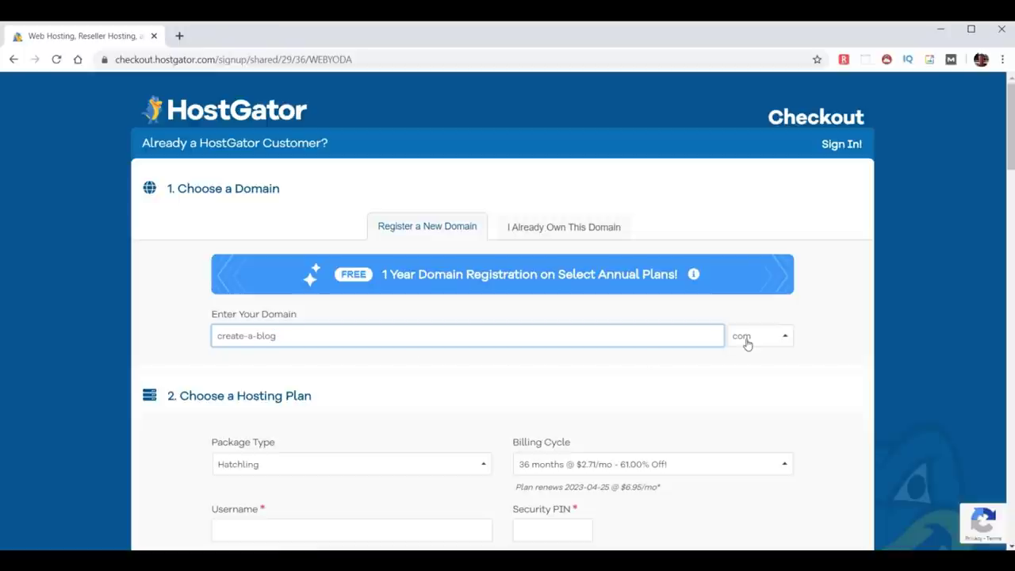
left_click(823, 341)
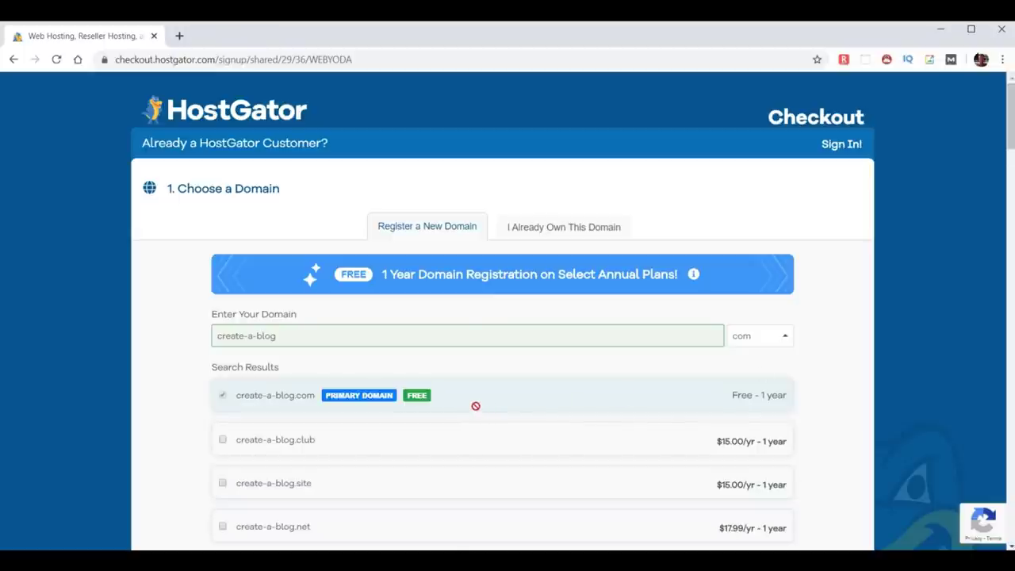
Turn off domain privacy protection for create-a-blog.com.
scroll(470, 410, "down", 10)
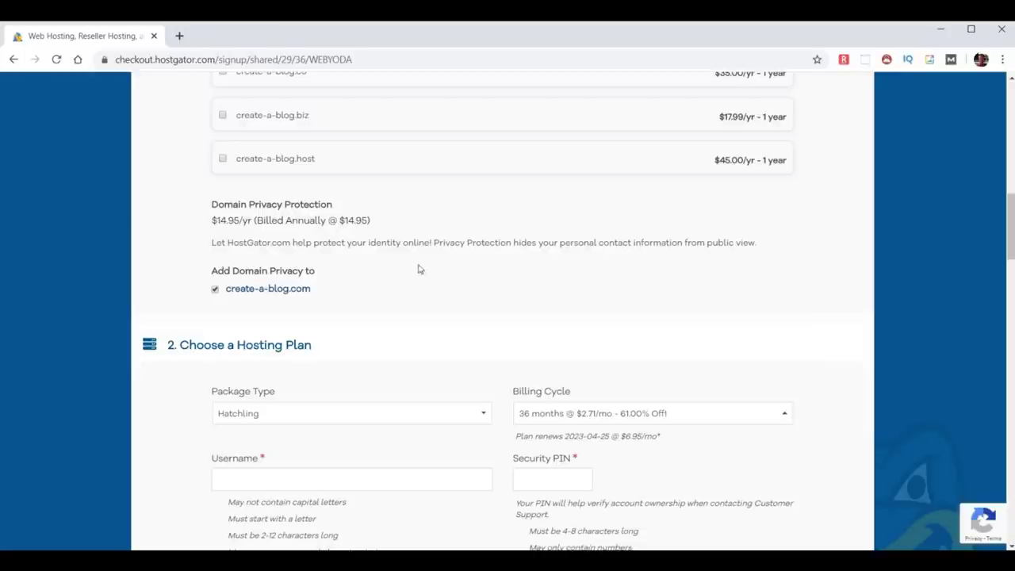
left_click(215, 289)
scroll(512, 284, "down", 3)
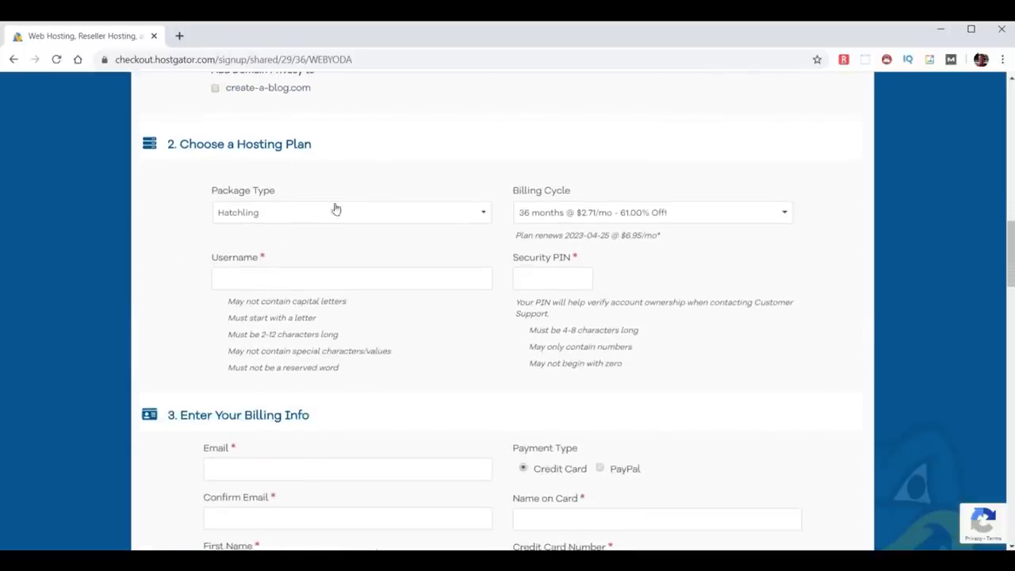
Keep the Hatchling package and switch the billing cycle to 12 months.
left_click(329, 215)
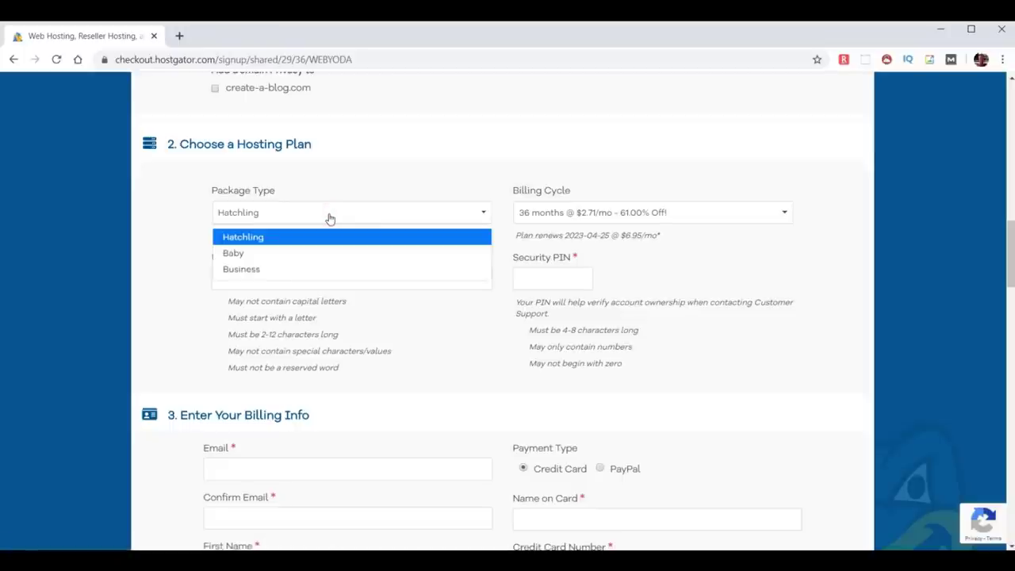
left_click(729, 214)
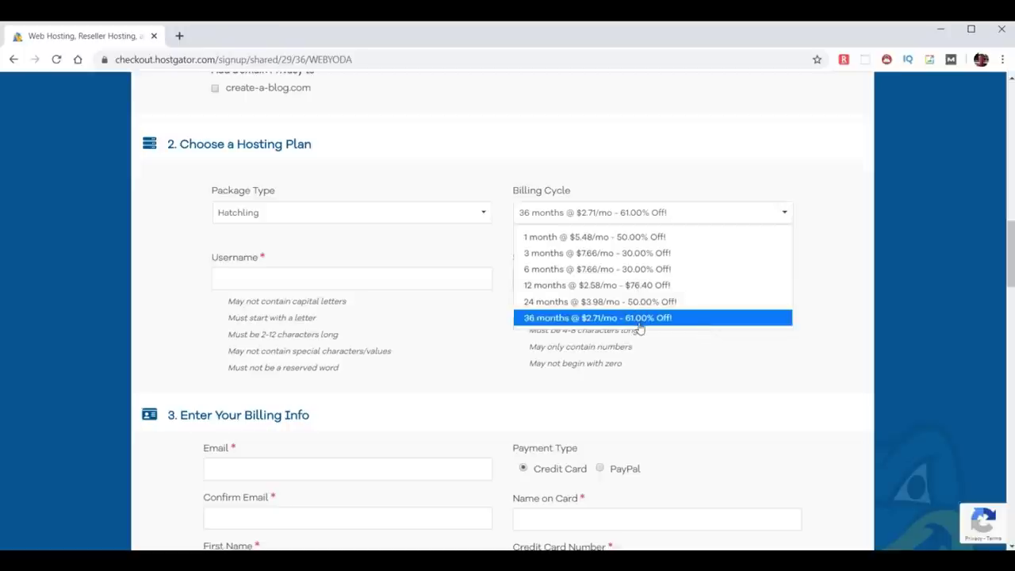
left_click(637, 285)
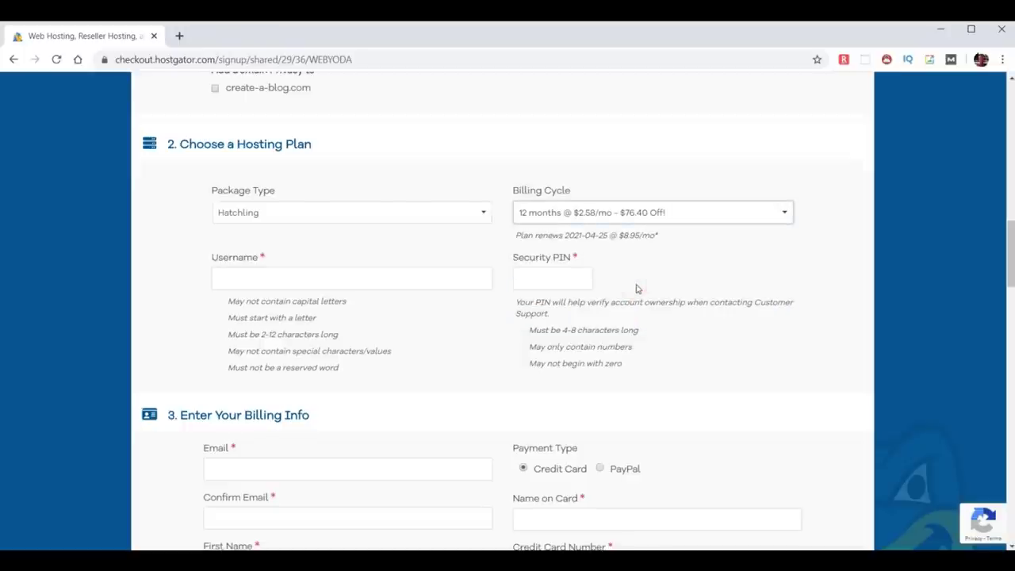
Fill in the account username and a four-digit security PIN.
left_click(269, 278)
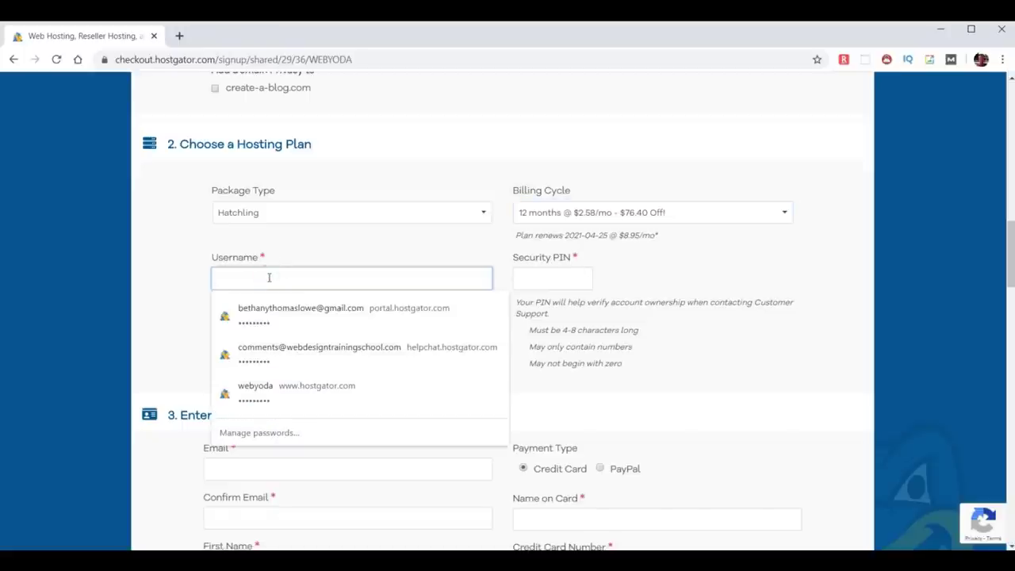
type("adminyoda")
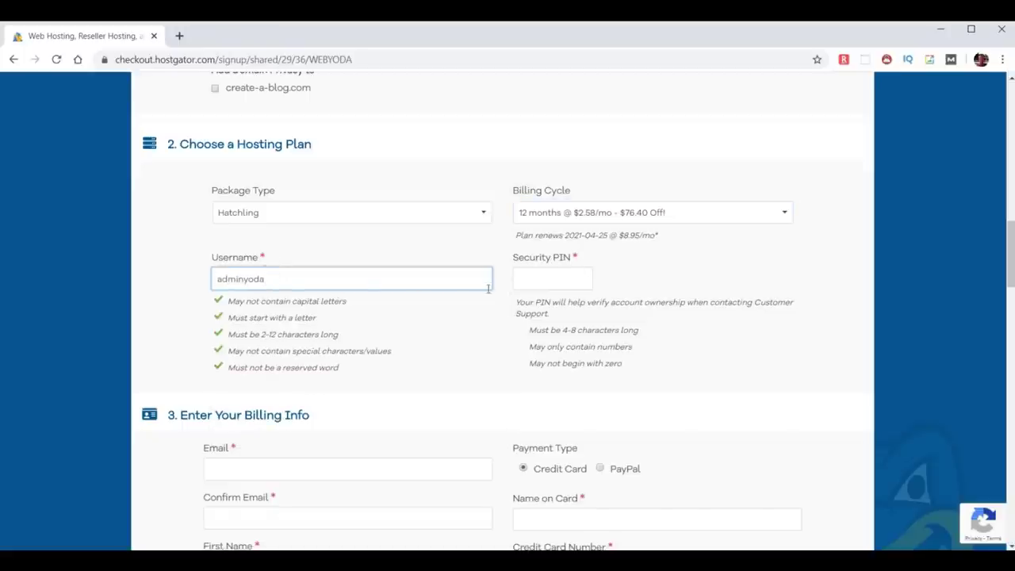
left_click(521, 282)
type("1234")
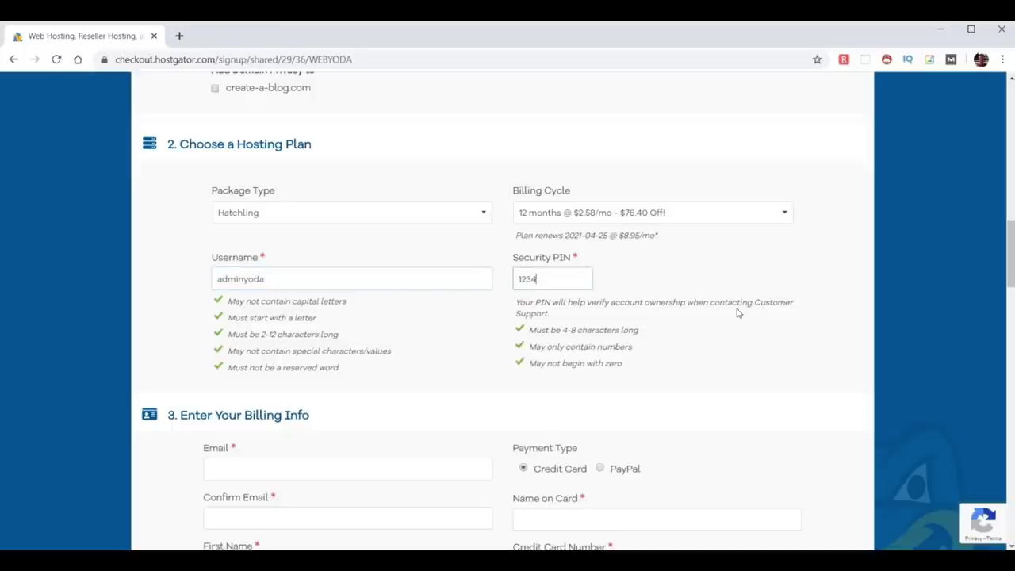
scroll(737, 314, "down", 3)
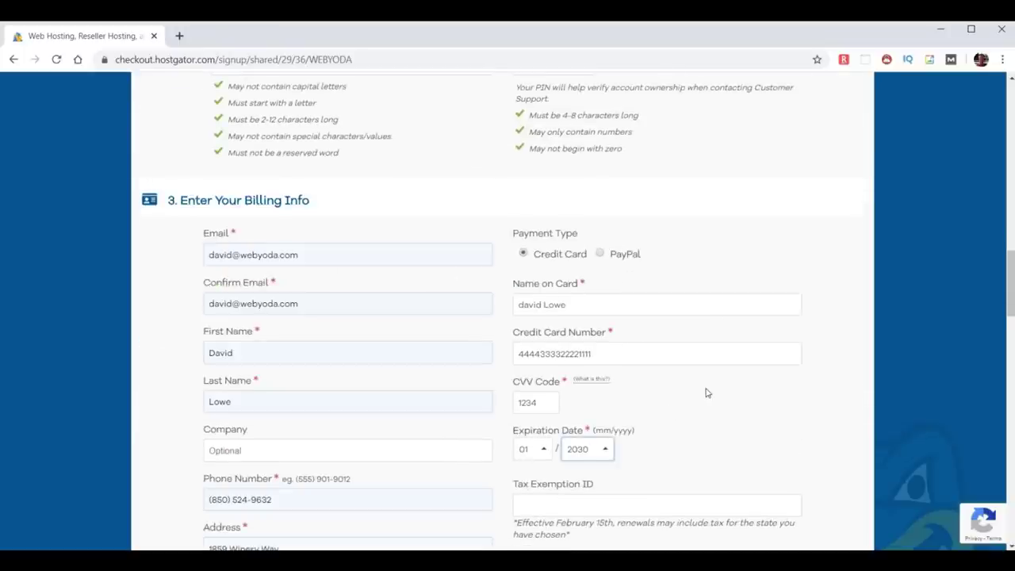
Untick the SiteLock Essentials and Site Backup add-ons so $31.00 is due.
scroll(714, 393, "down", 9)
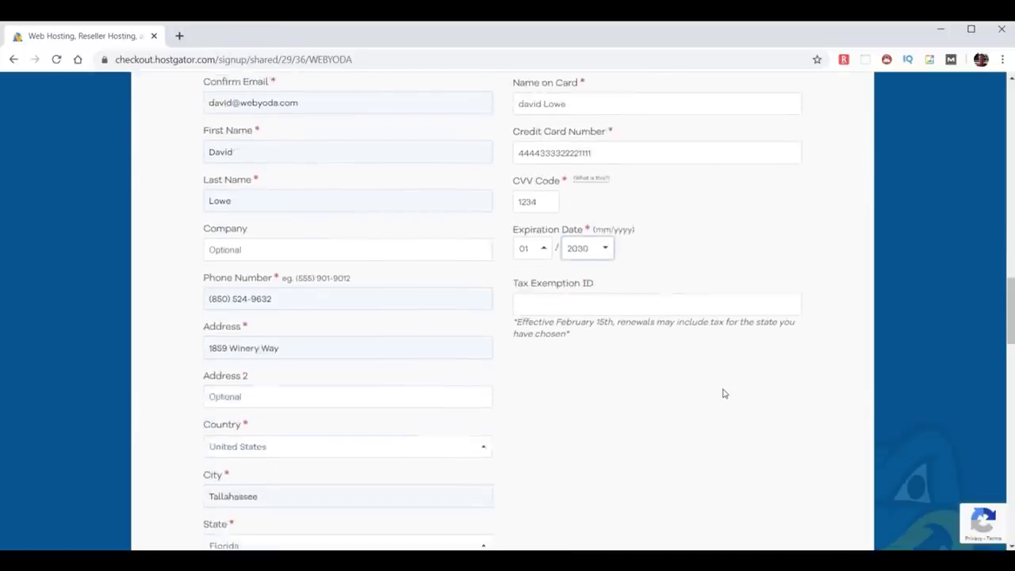
scroll(716, 395, "down", 1)
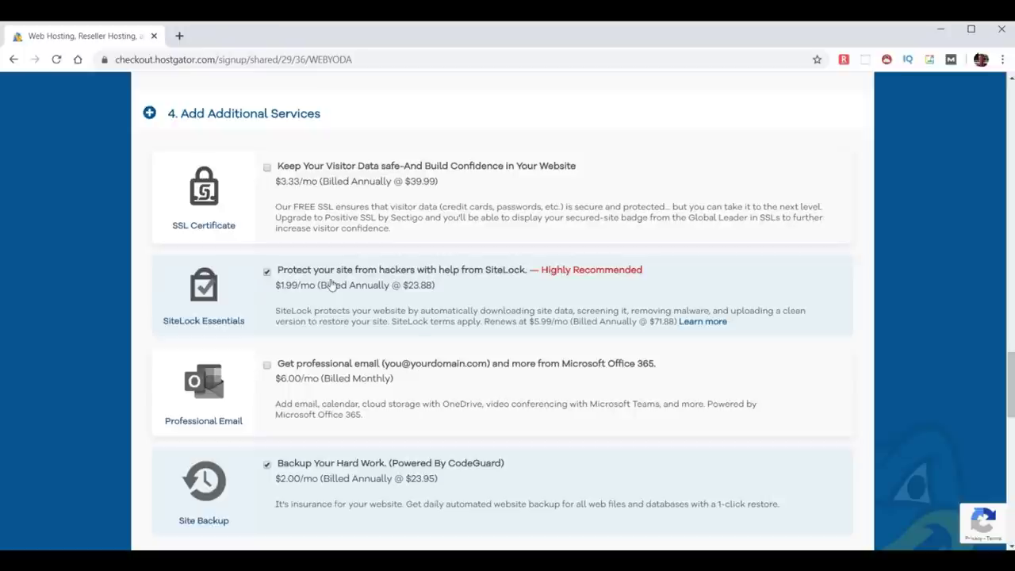
left_click(268, 272)
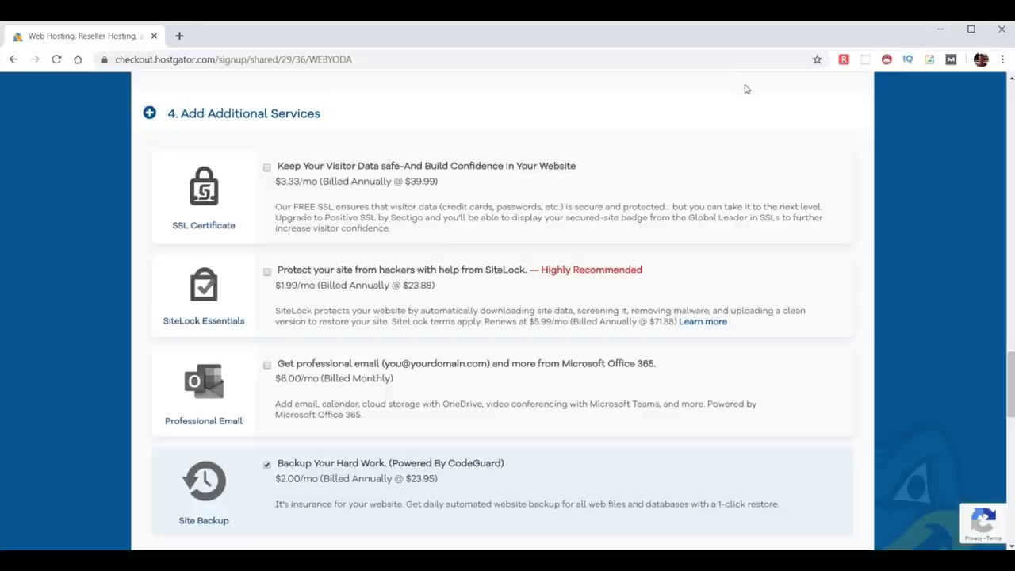
scroll(385, 472, "down", 1)
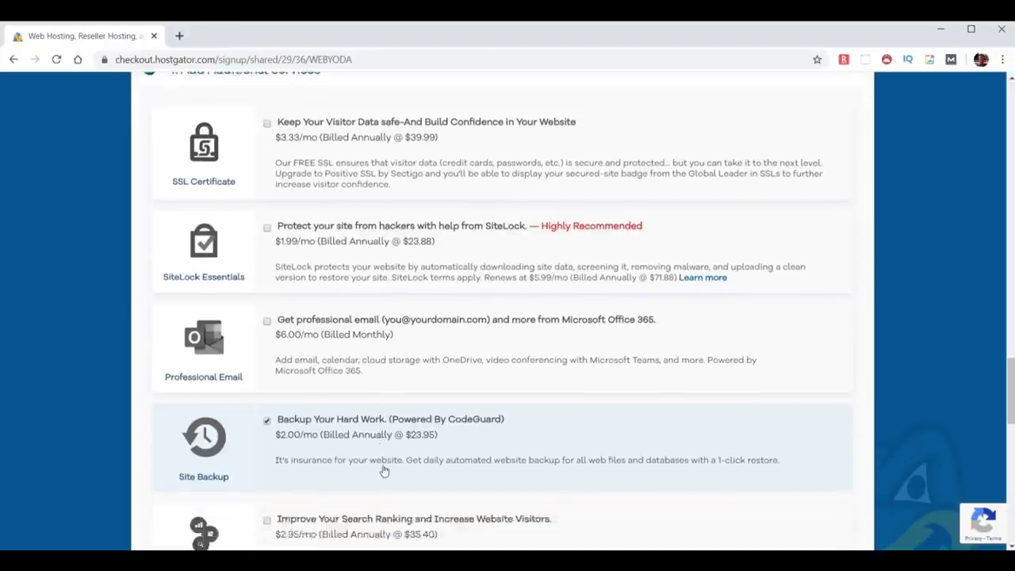
scroll(385, 472, "down", 4)
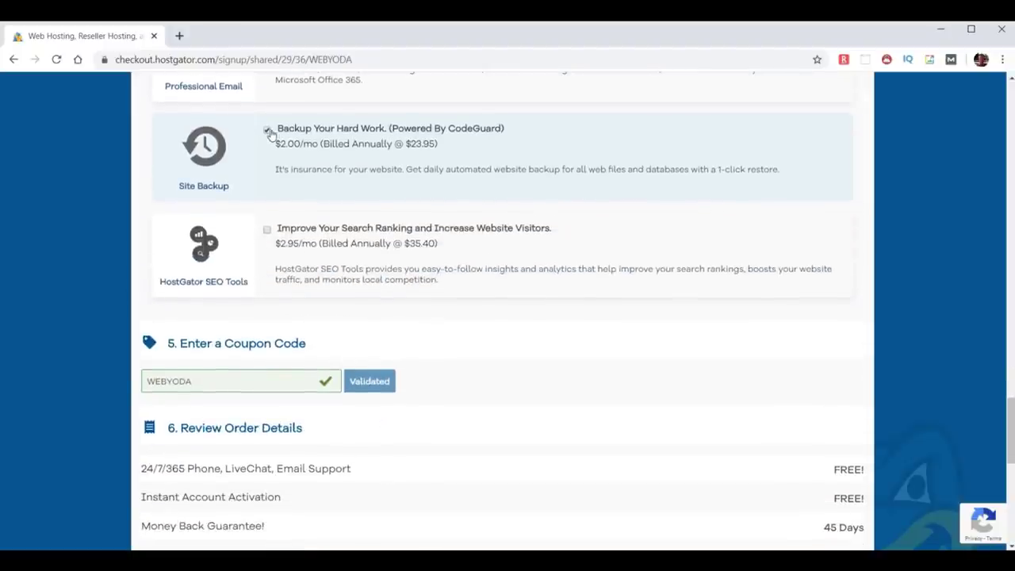
left_click(268, 131)
scroll(566, 290, "down", 3)
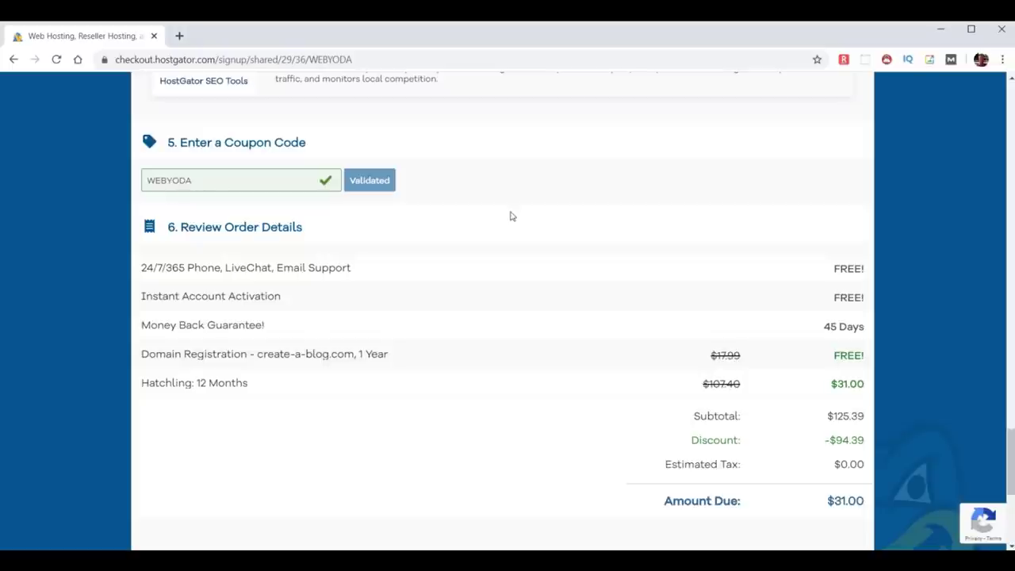
Agree to the Terms of Service and submit the Hatchling hosting order.
scroll(581, 223, "down", 2)
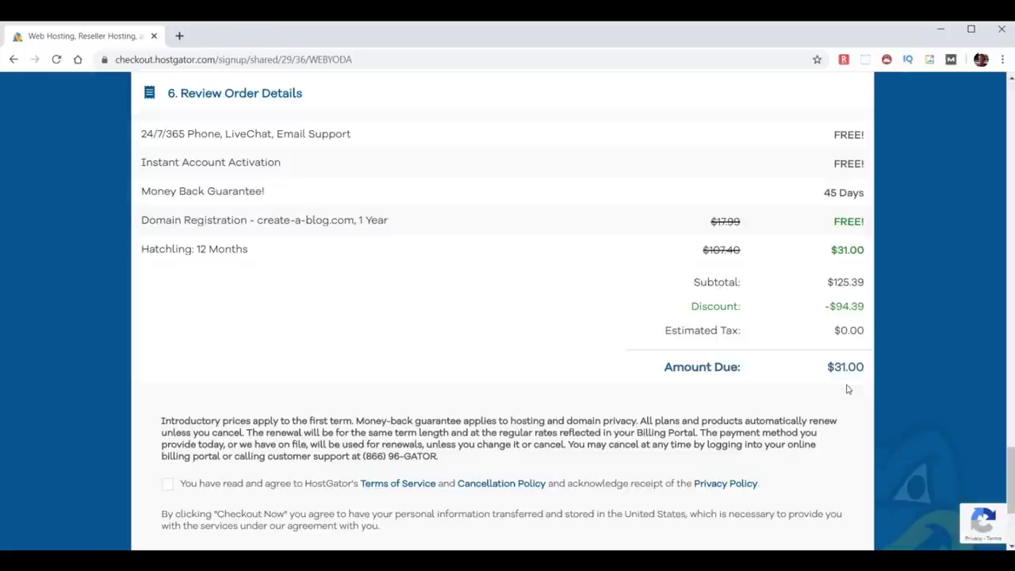
scroll(847, 388, "down", 2)
left_click_drag(354, 286, 465, 290)
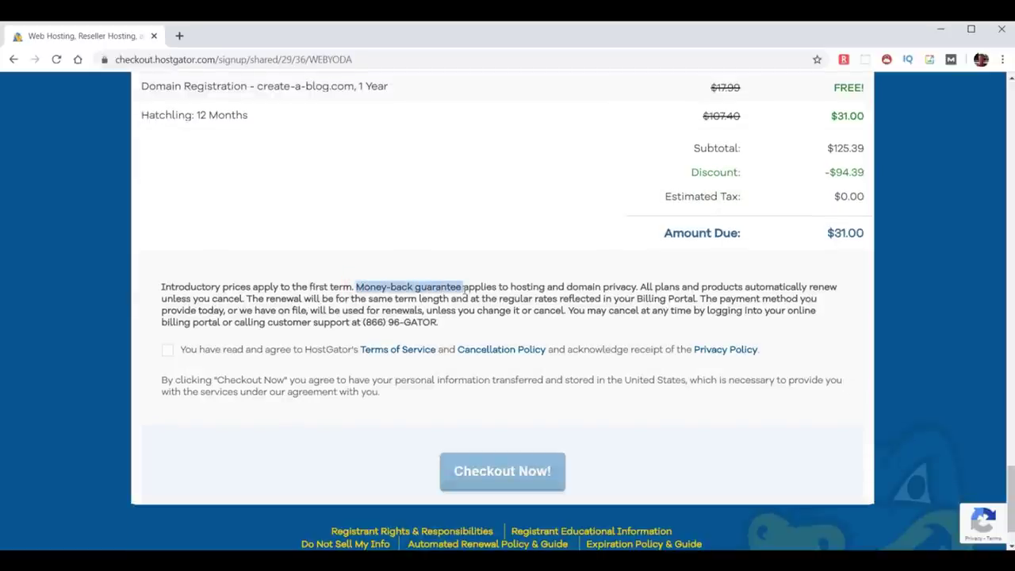
left_click(366, 290)
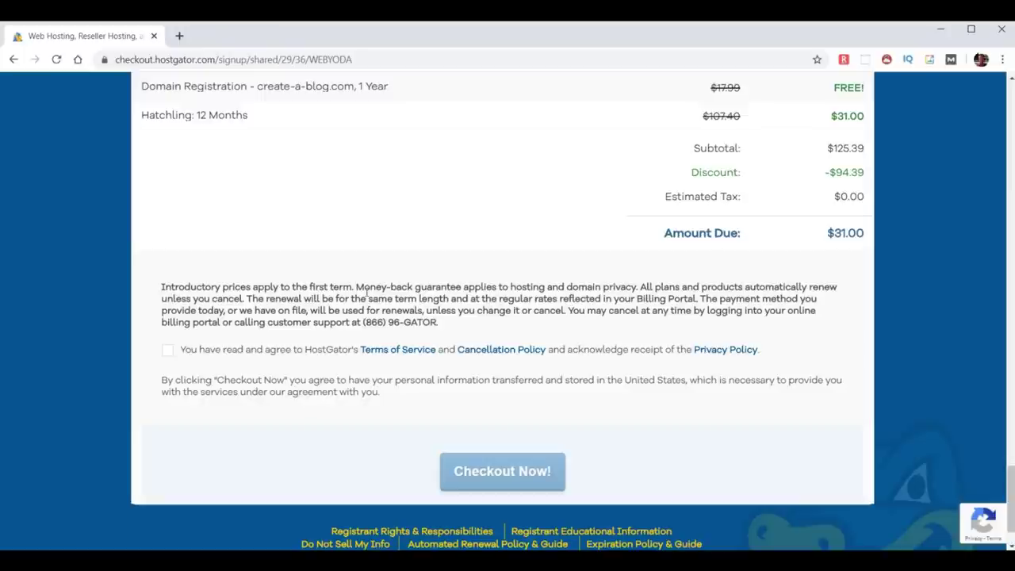
left_click(167, 350)
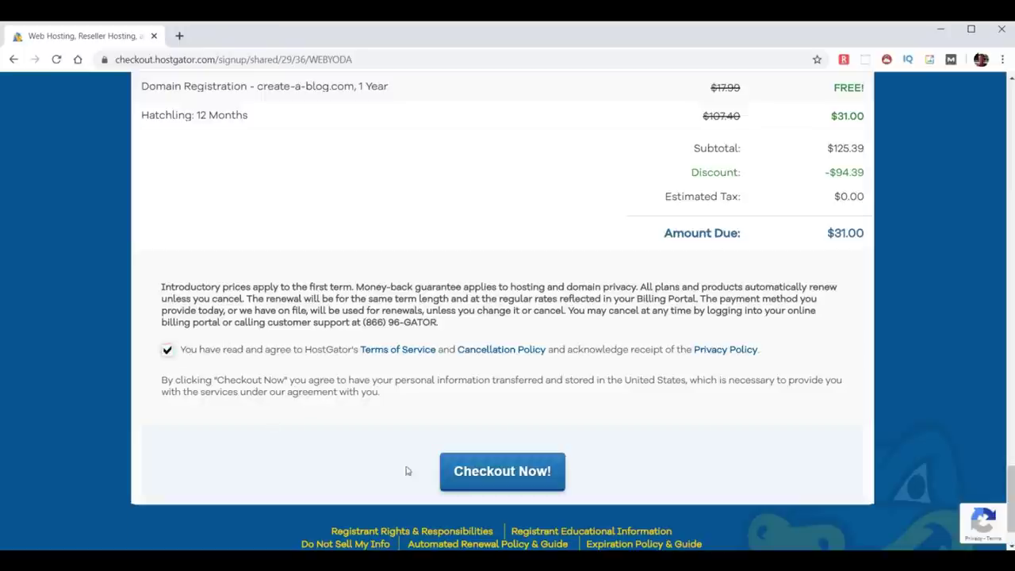
left_click(494, 473)
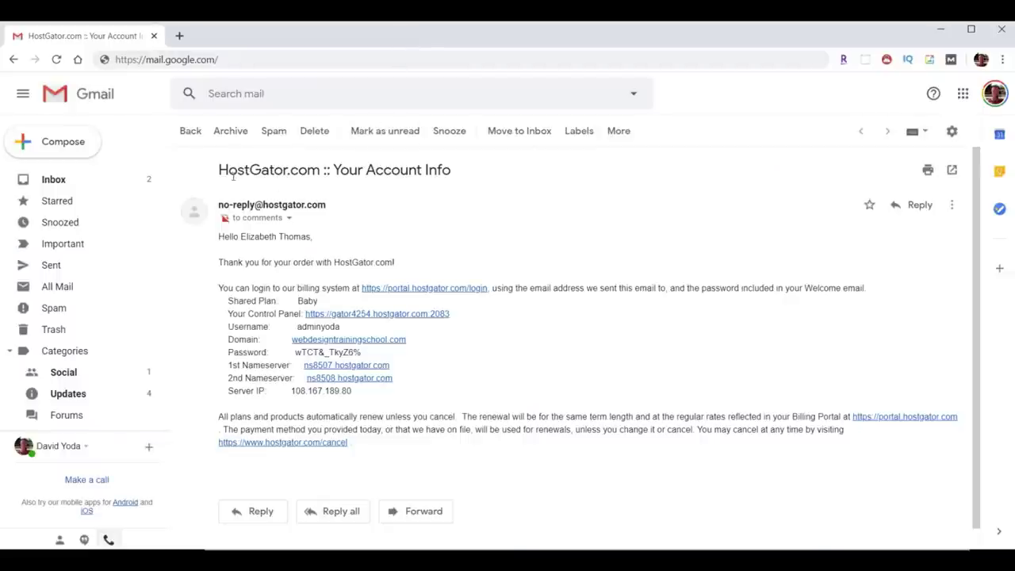
Copy the account password from the HostGator email and follow its Control Panel link.
left_click_drag(220, 169, 474, 182)
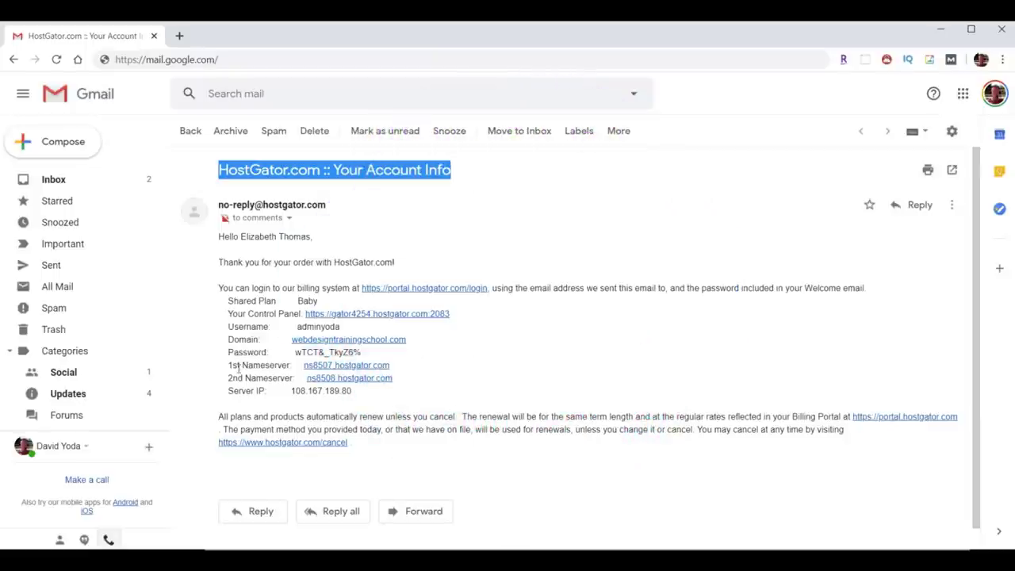
left_click_drag(222, 365, 453, 385)
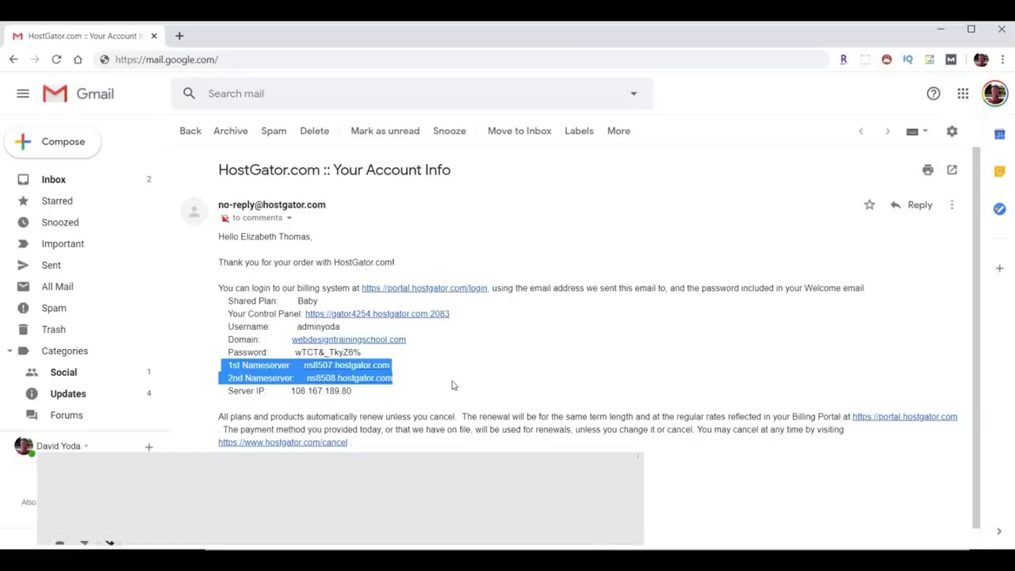
left_click_drag(299, 326, 295, 353)
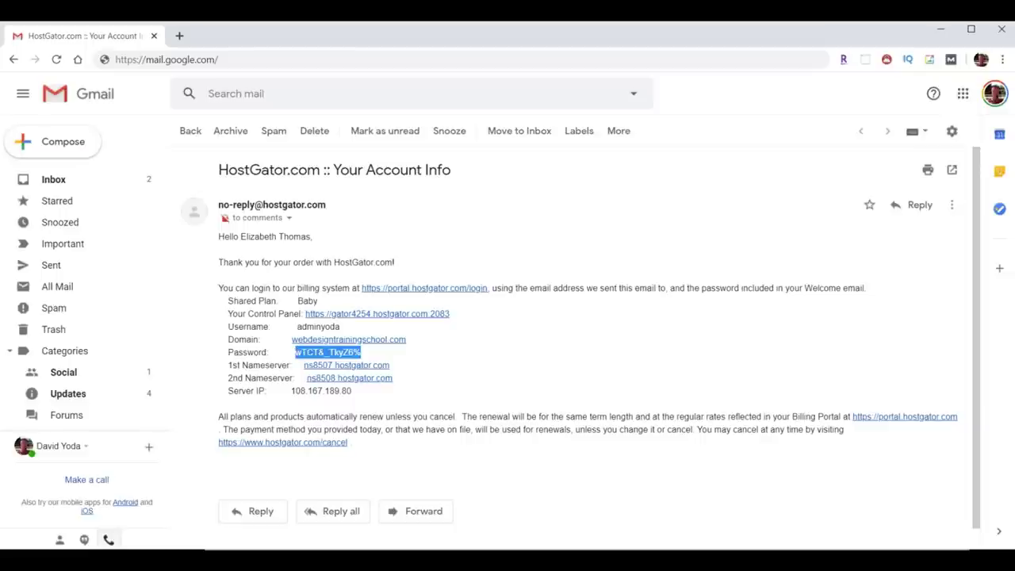
right_click(327, 354)
left_click(346, 365)
left_click_drag(227, 314, 301, 314)
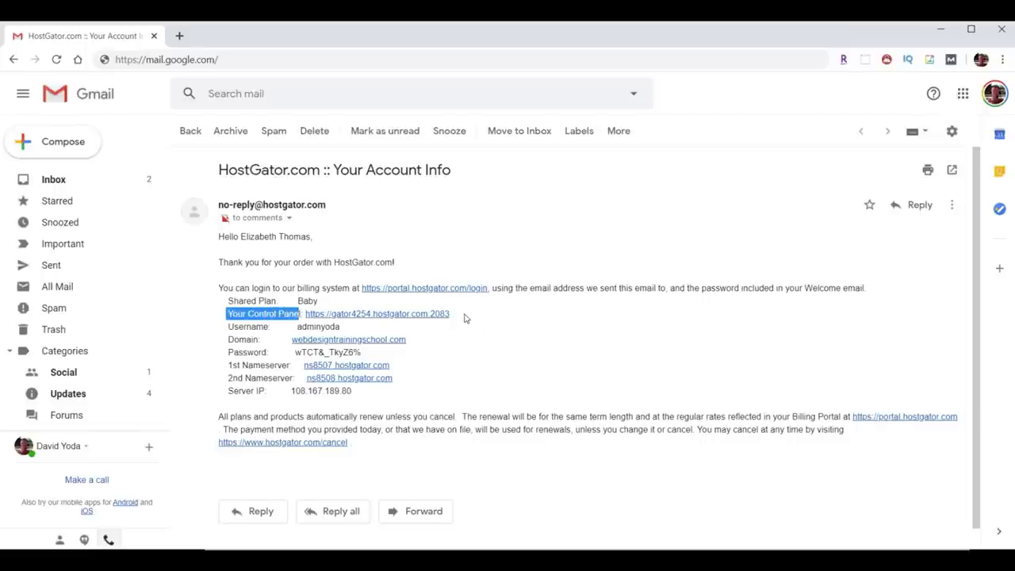
left_click(388, 314)
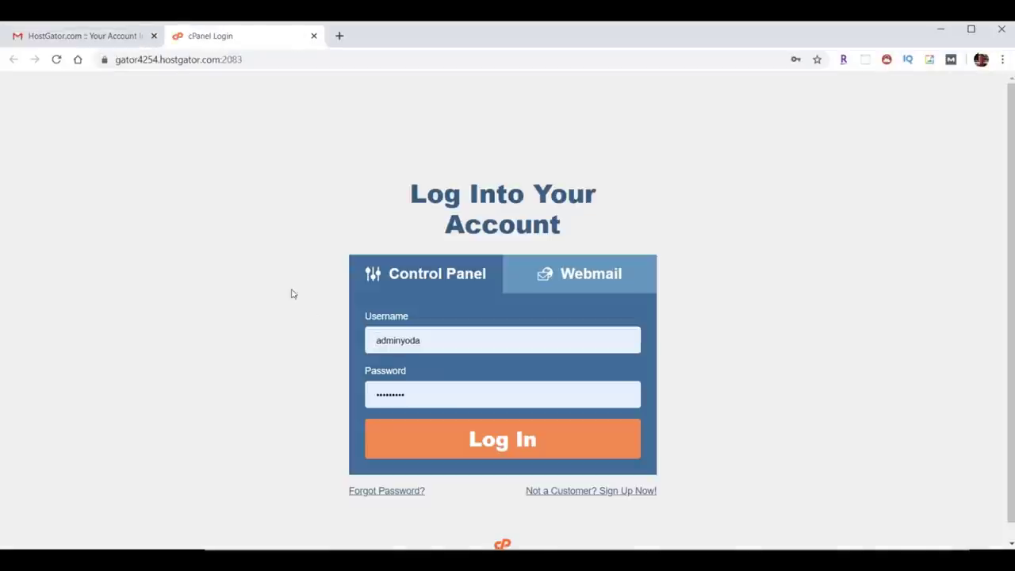
Log in to cPanel and go to Email Forwarders under the Email section.
left_click(517, 447)
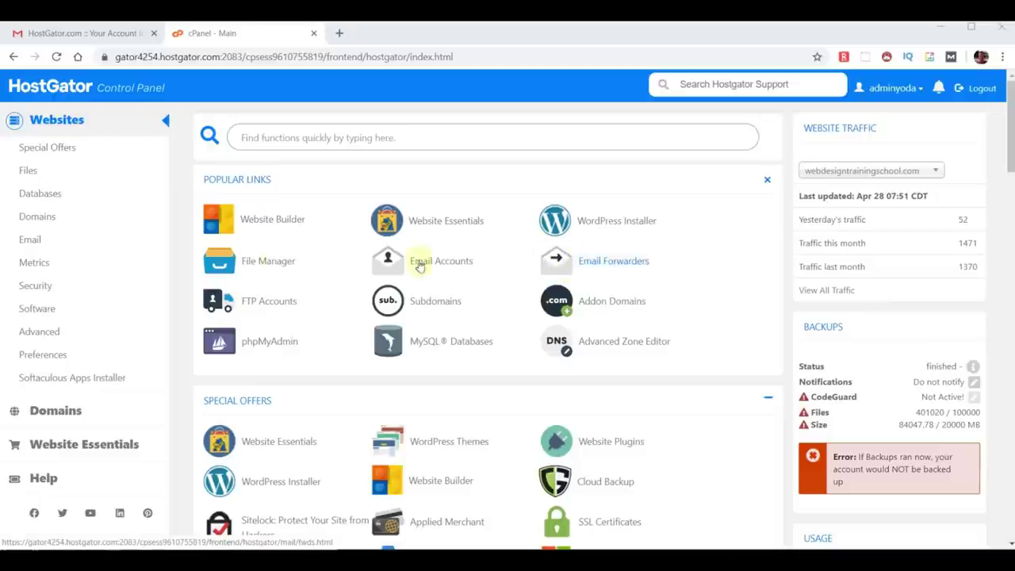
left_click(31, 241)
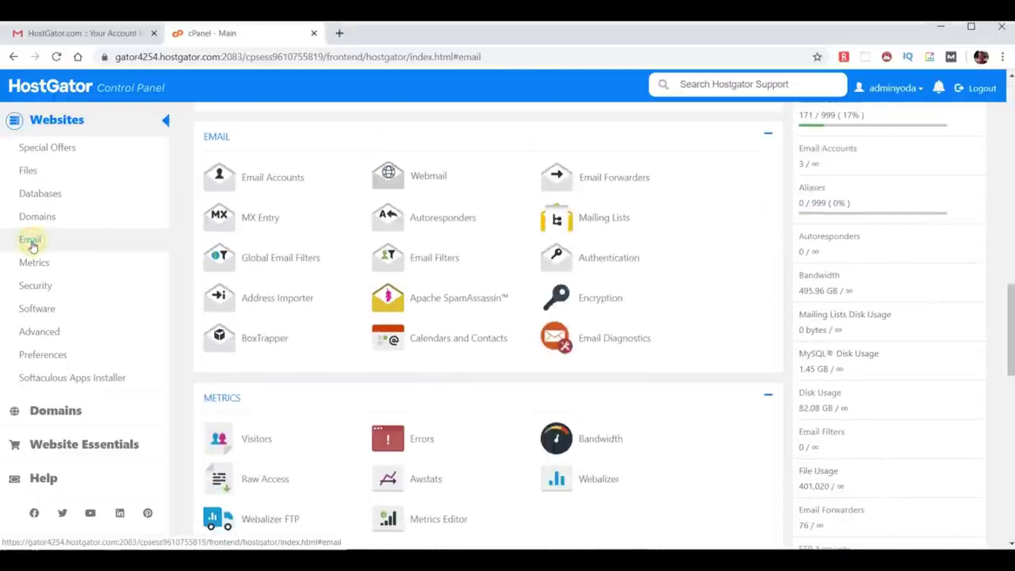
left_click(618, 179)
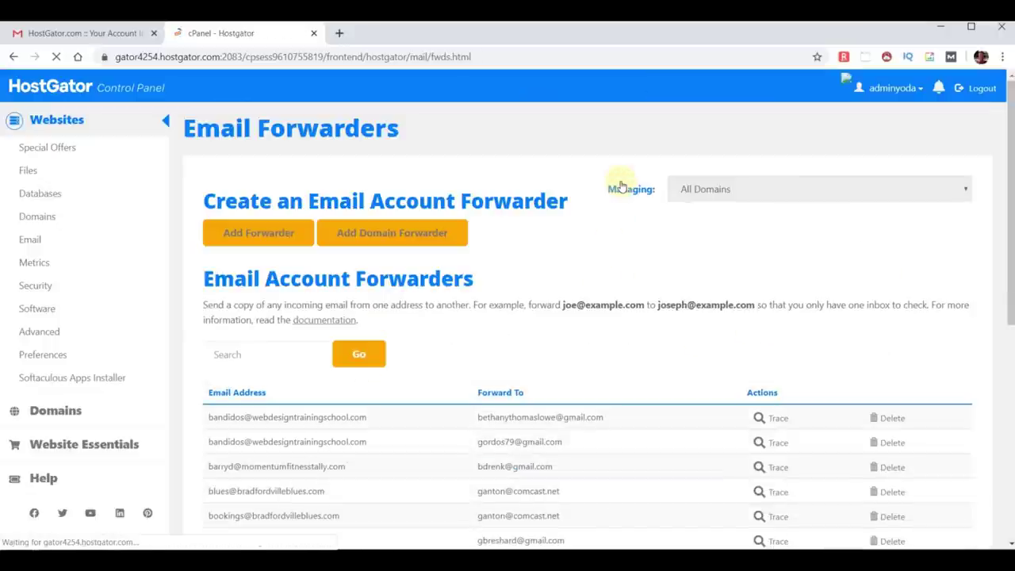
Start a new forwarder for the address 'comment' on the create-a-blog.com domain.
left_click(241, 238)
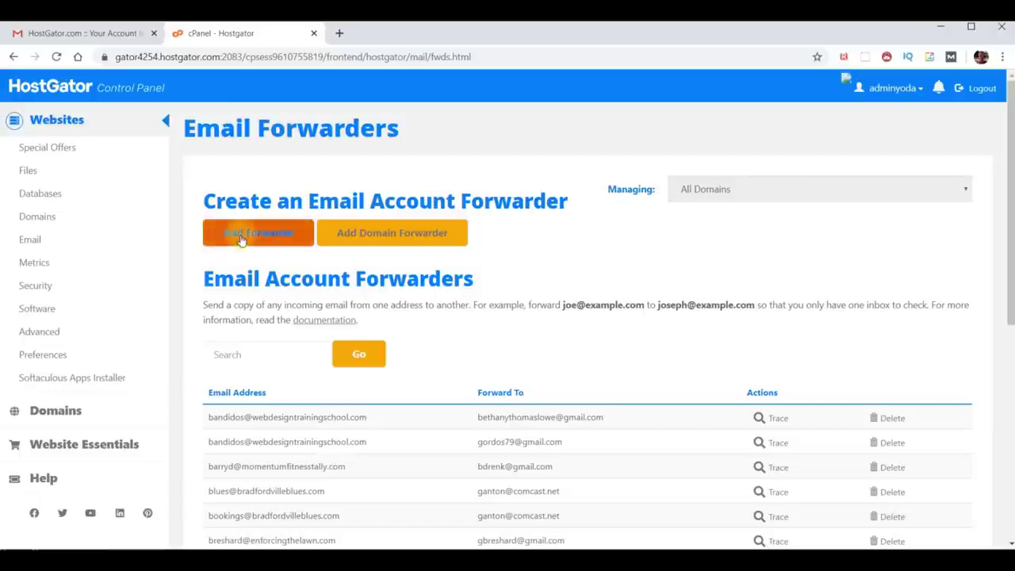
left_click(250, 269)
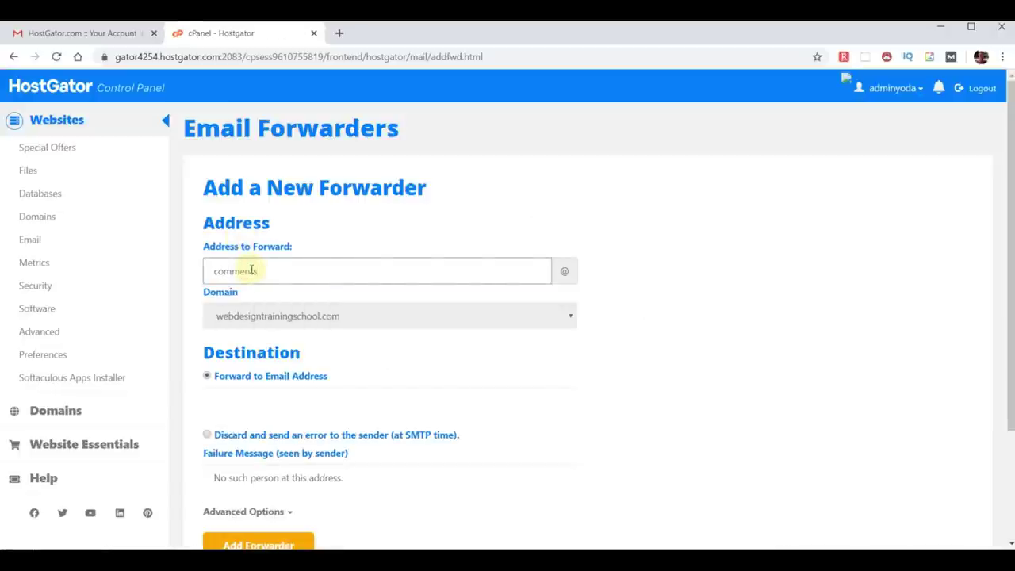
left_click(277, 319)
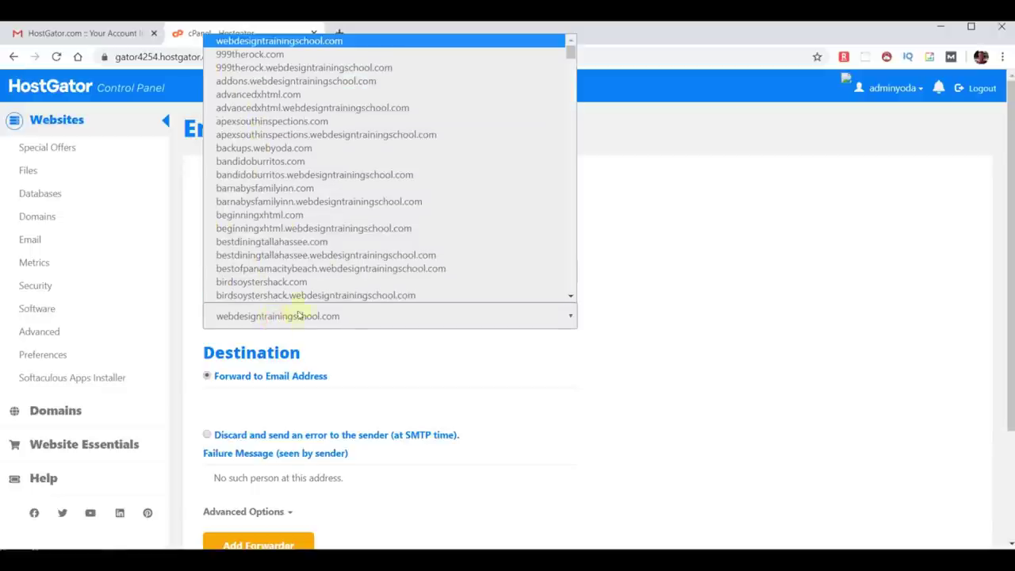
scroll(363, 211, "down", 10)
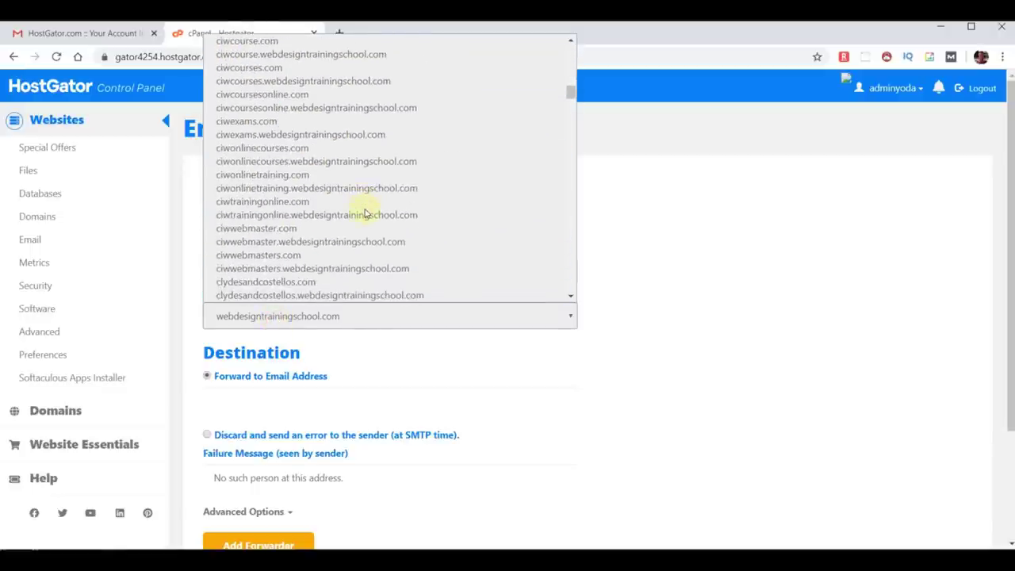
scroll(365, 214, "down", 5)
scroll(365, 211, "up", 5)
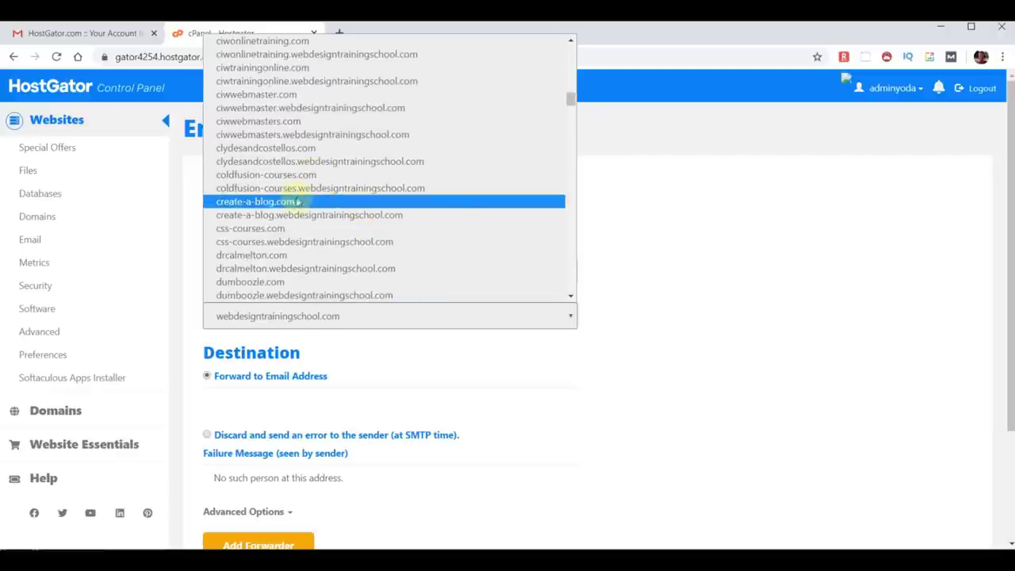
left_click(293, 201)
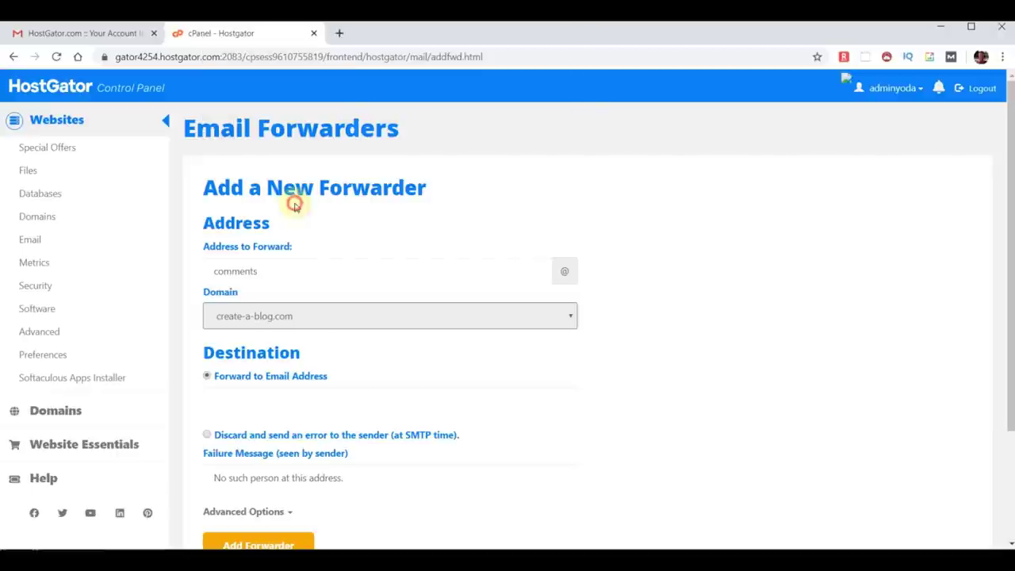
Paste the Gmail destination address, add the forwarder, and return to the main dashboard.
left_click(269, 398)
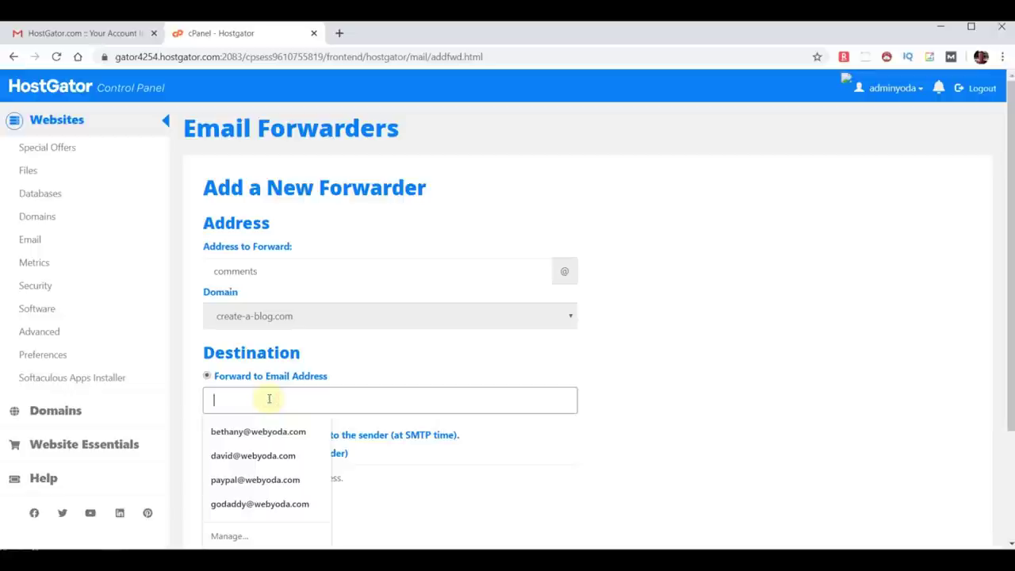
key("ctrl+v")
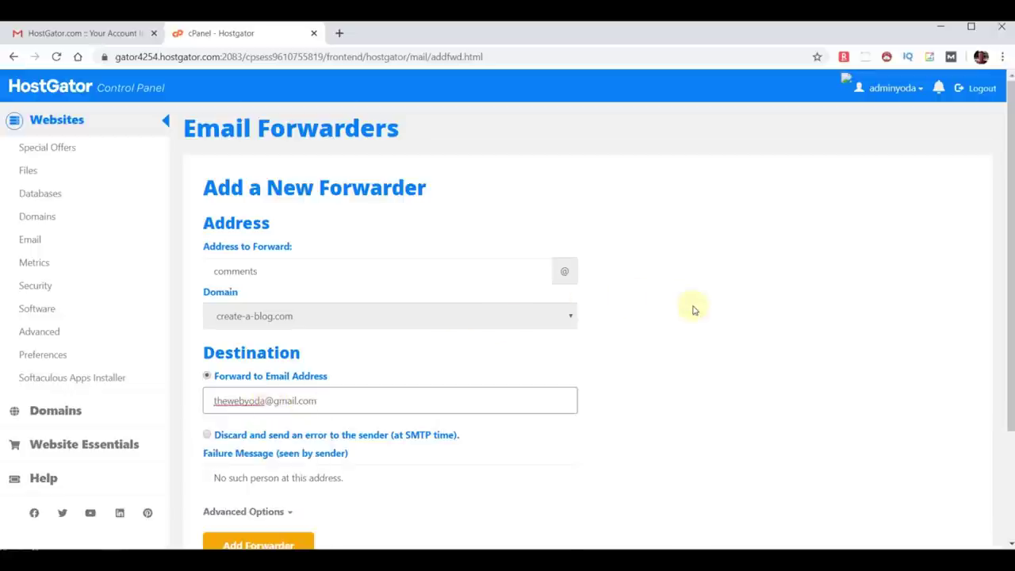
scroll(682, 318, "down", 3)
left_click(294, 412)
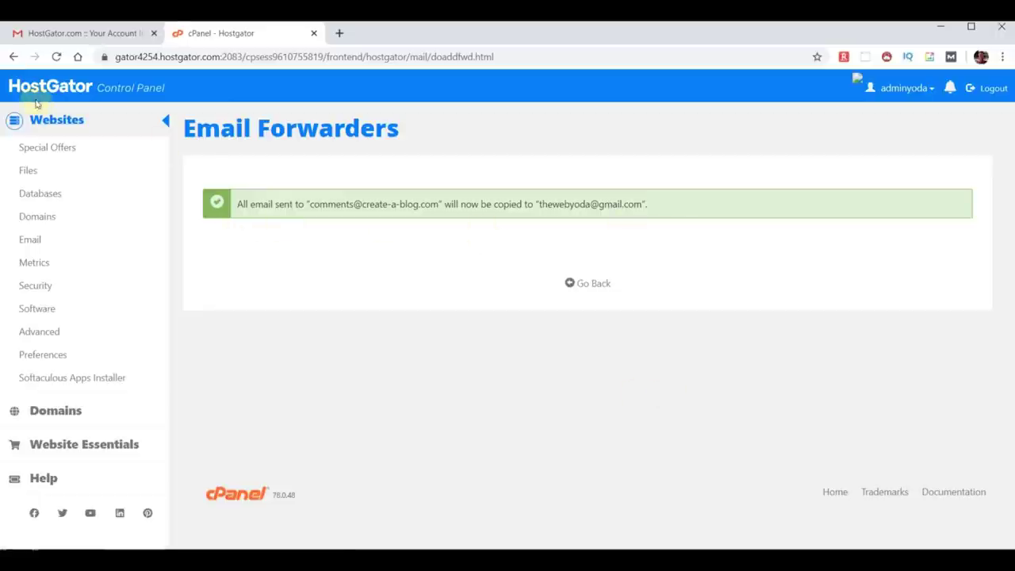
left_click(51, 120)
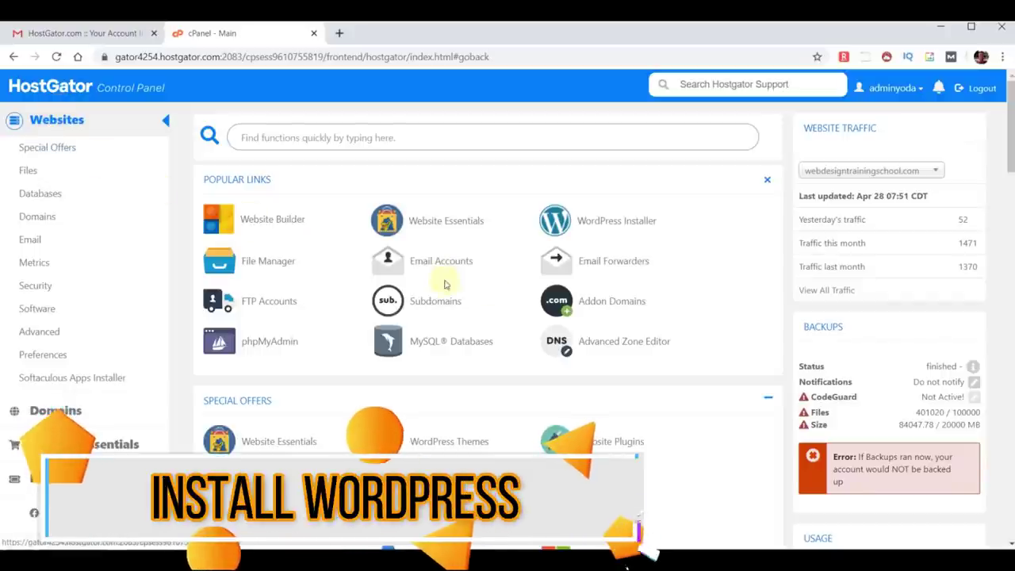
Choose create-a-blog.com as the domain in the WordPress Installer and continue.
left_click(607, 224)
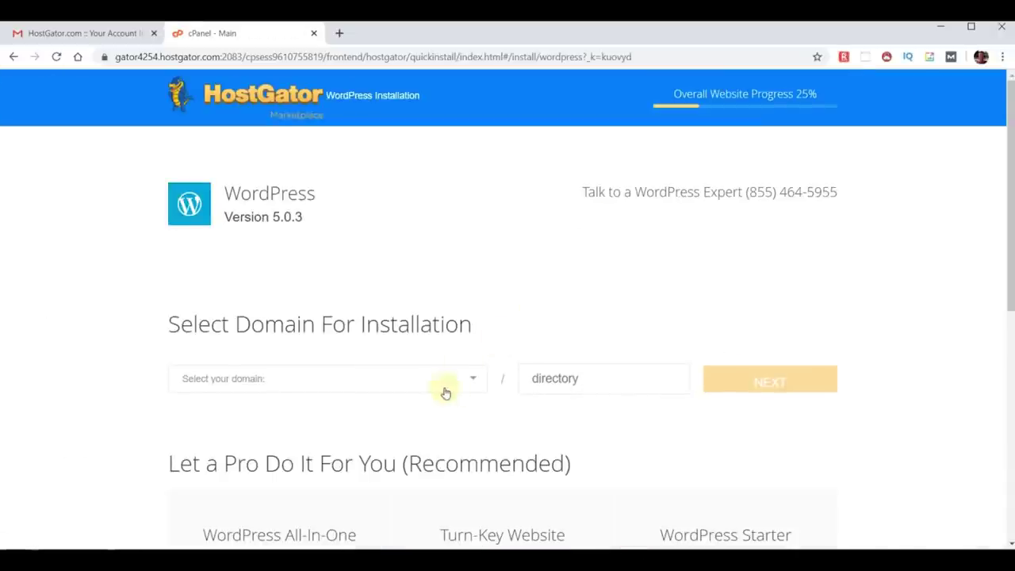
left_click(472, 380)
scroll(393, 311, "down", 5)
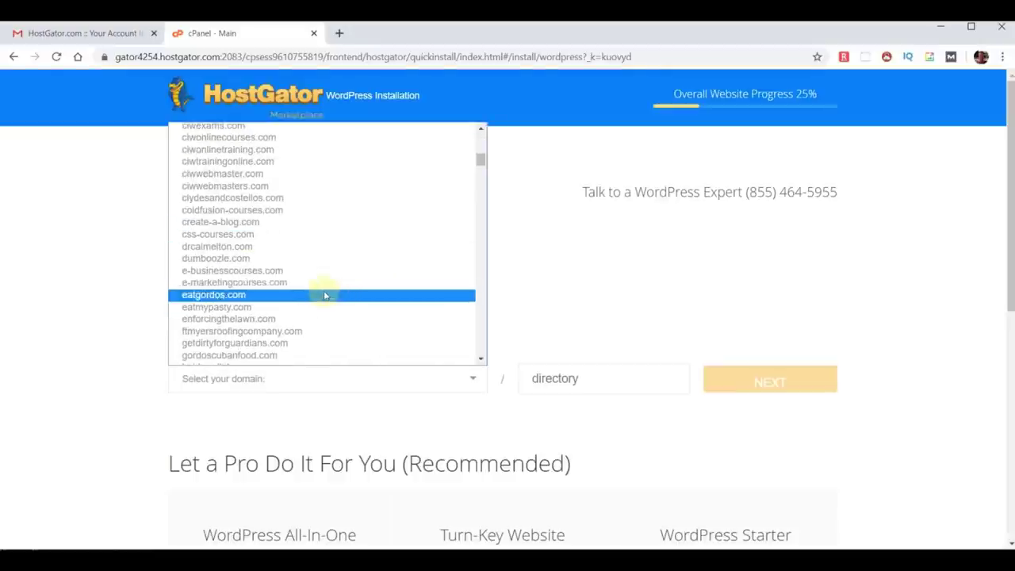
left_click(230, 222)
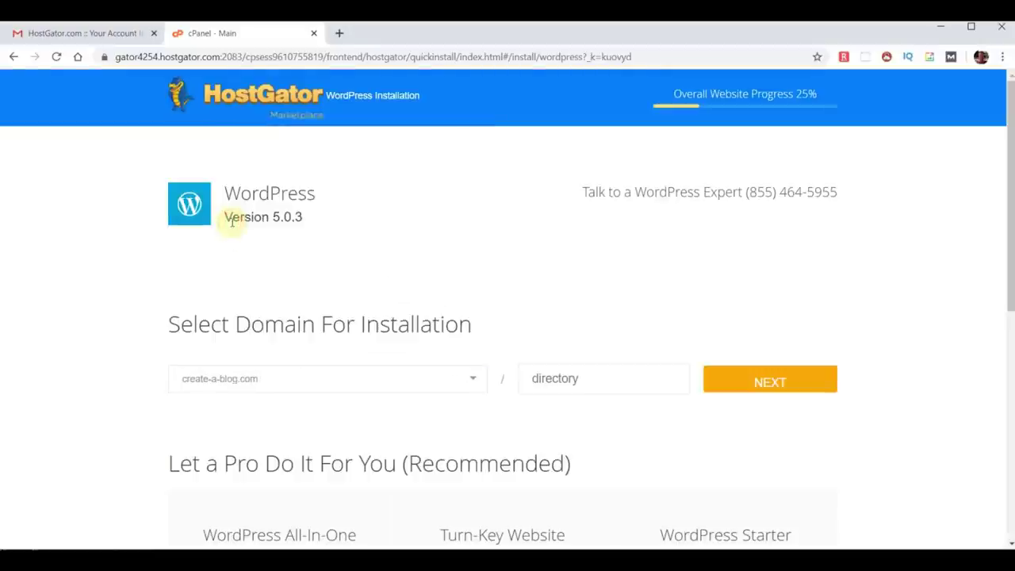
left_click(751, 382)
Enter the blog title, the saved admin username, and the admin's first and last name.
left_click(272, 361)
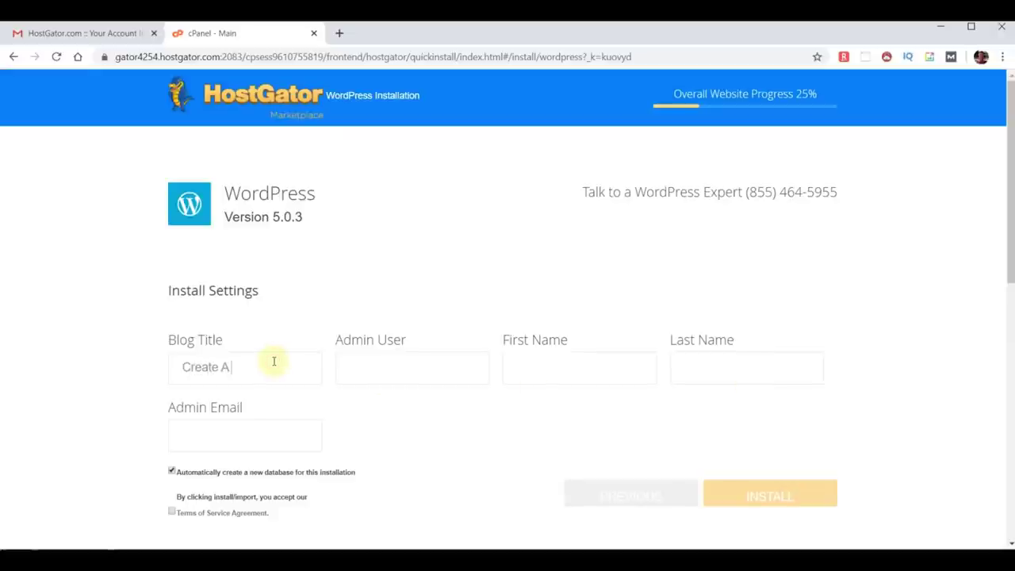
left_click(407, 372)
left_click(399, 401)
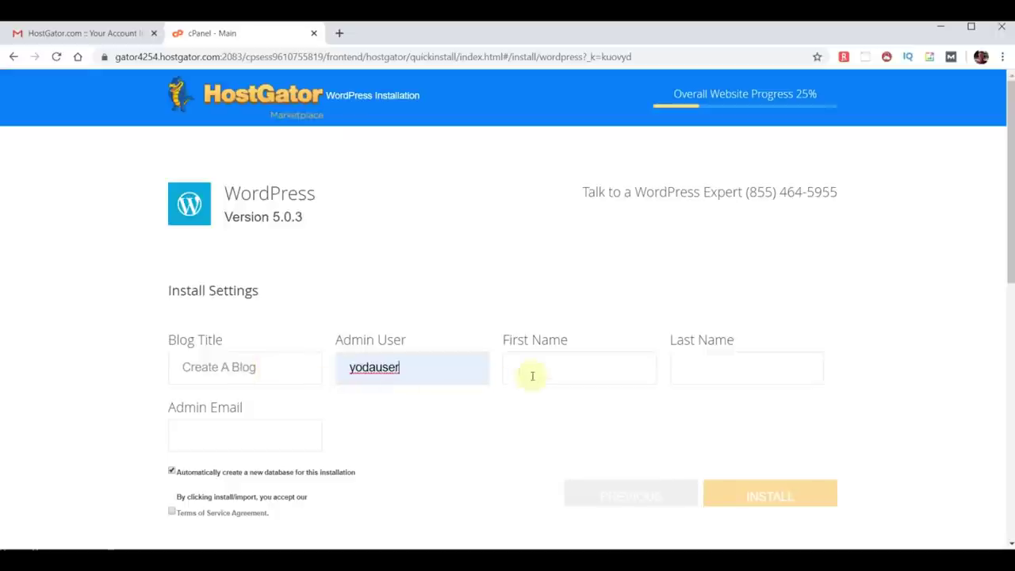
left_click(539, 374)
type("Yoda")
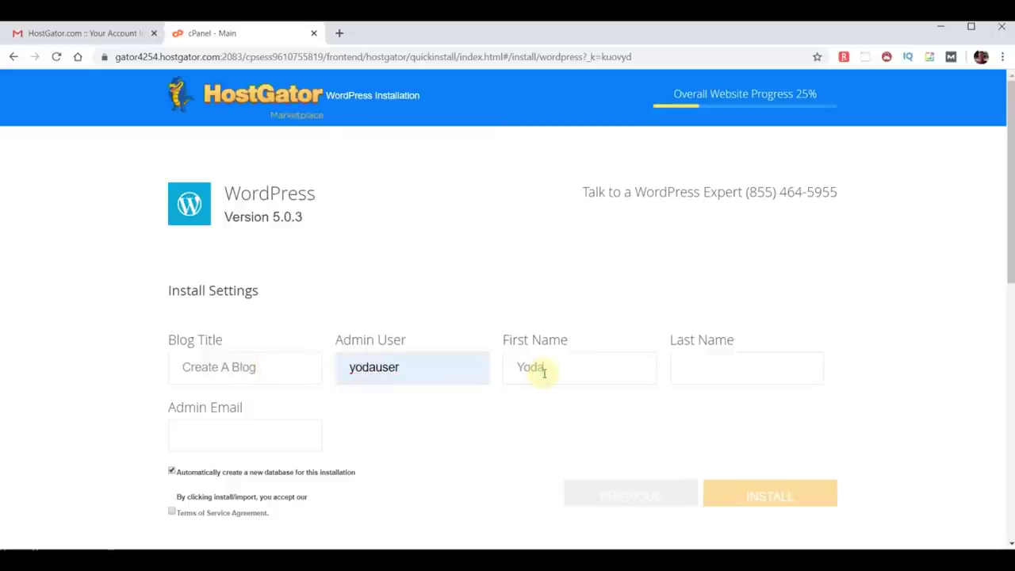
left_click(696, 367)
type("Yoda")
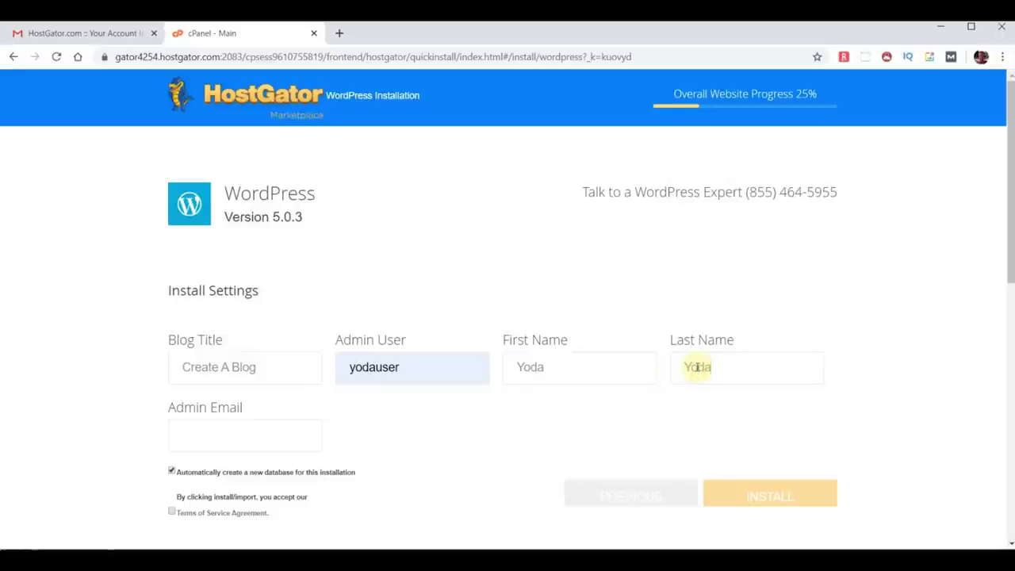
Fill in the suggested admin email, accept the terms, and start the install.
left_click(287, 432)
type("y")
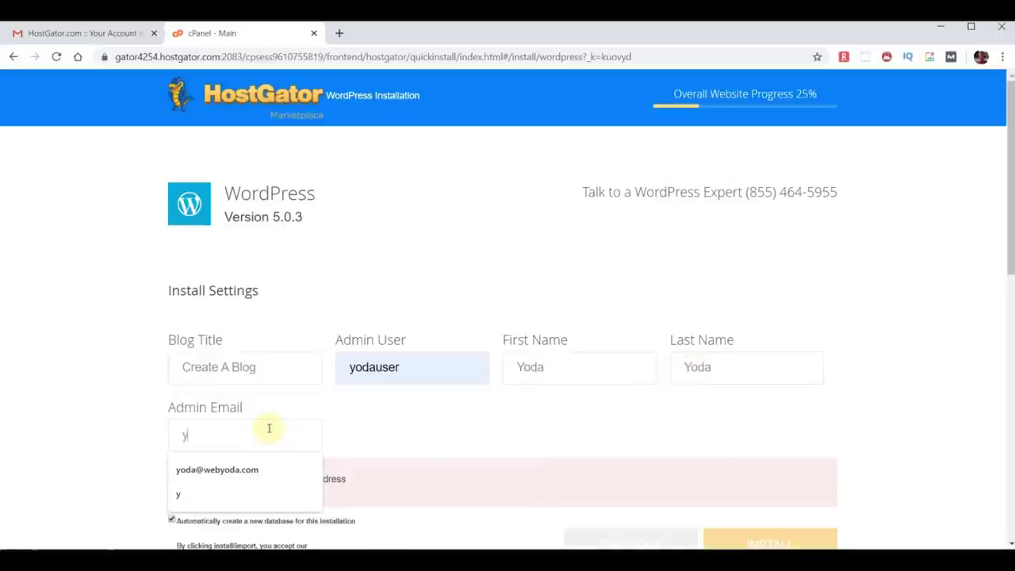
left_click(233, 472)
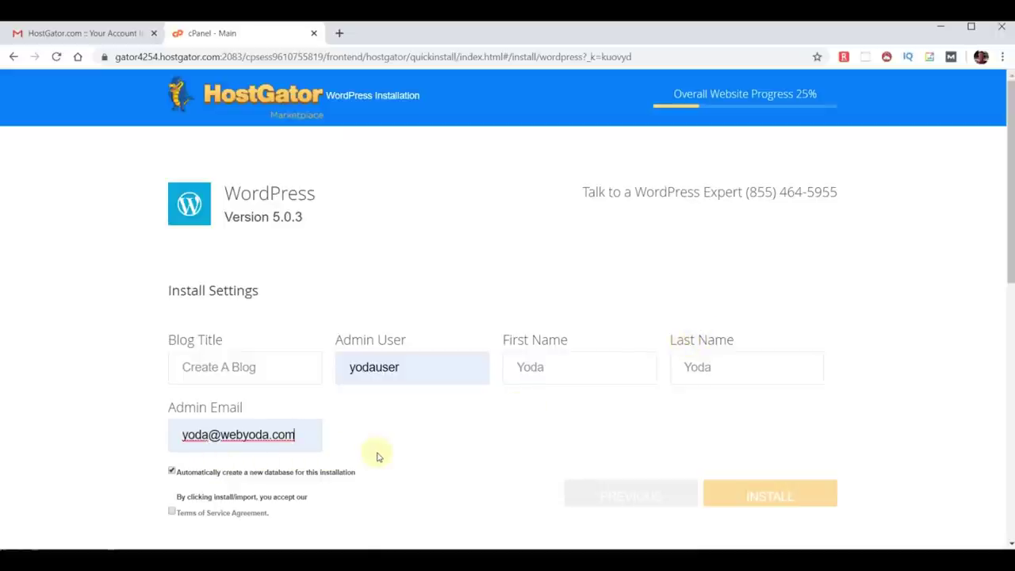
left_click(172, 512)
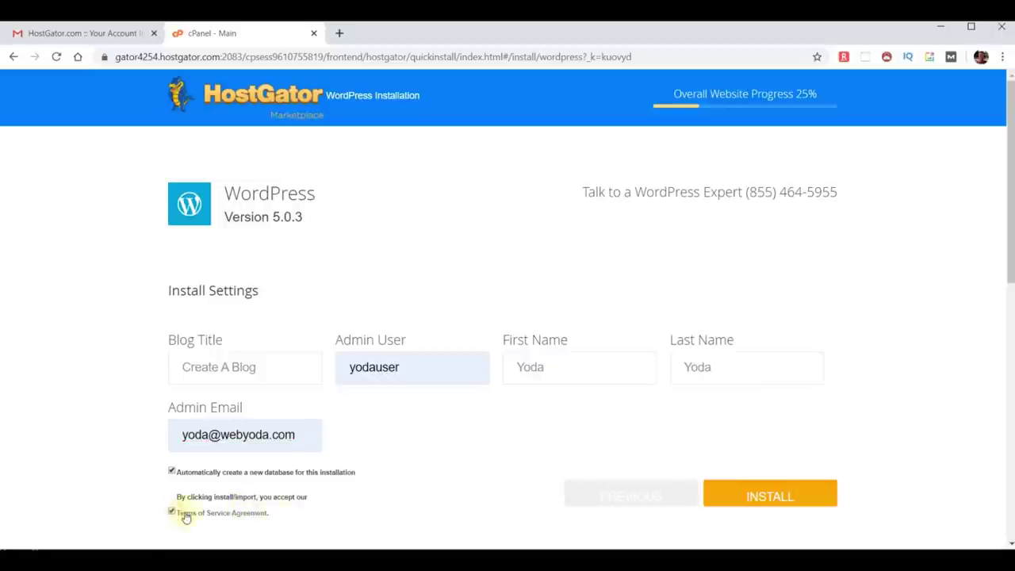
left_click(761, 494)
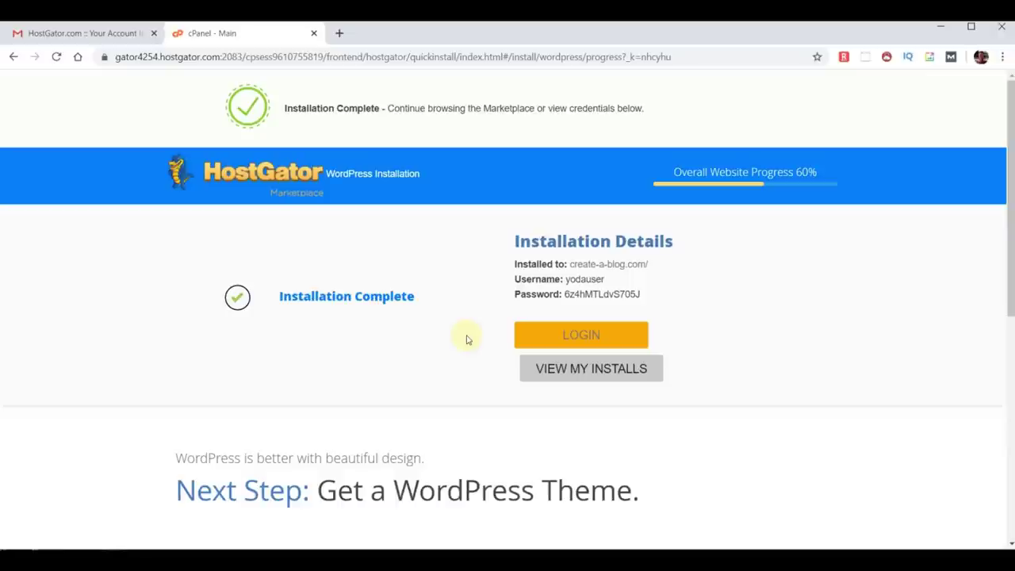
Load create-a-blog.com in a new tab, then copy the generated admin password and open the login page.
left_click(555, 335)
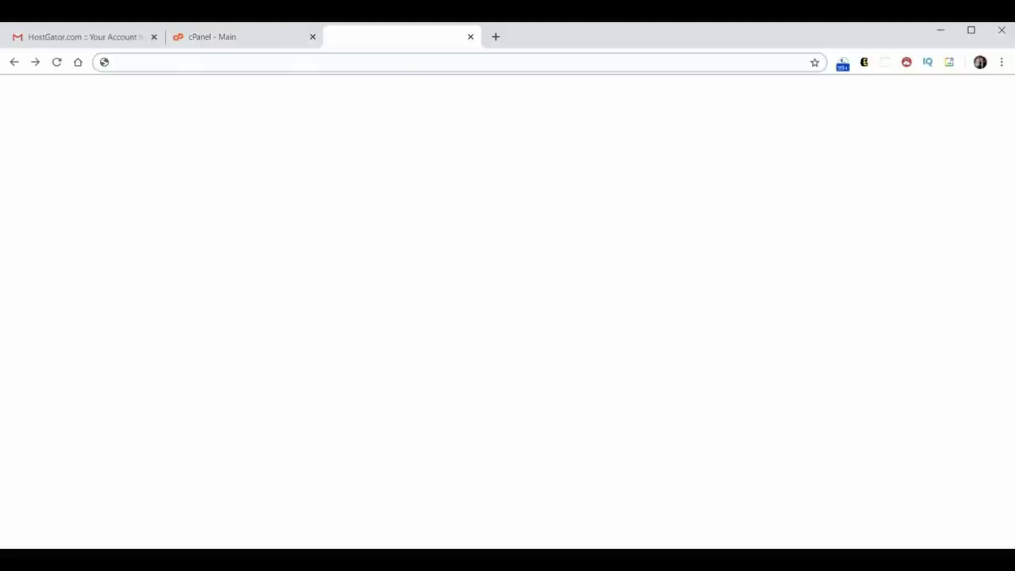
type("create-a-blog.com")
key("Return")
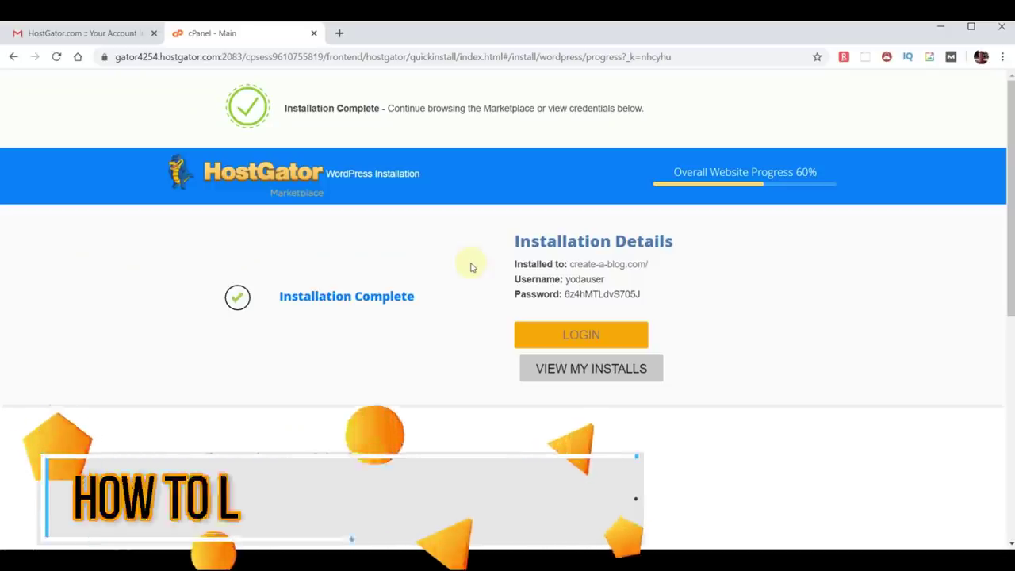
left_click_drag(565, 294, 717, 303)
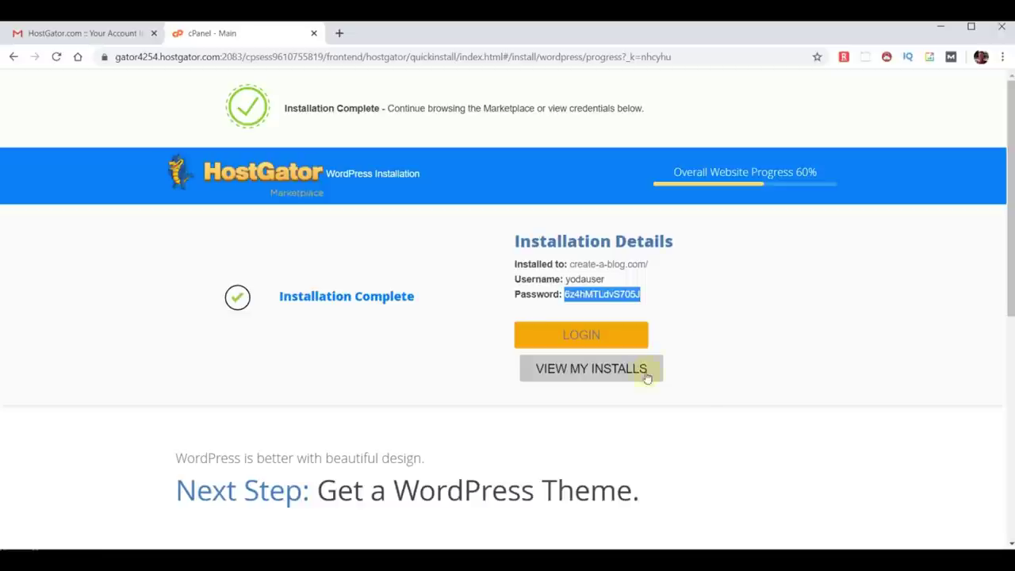
left_click(580, 343)
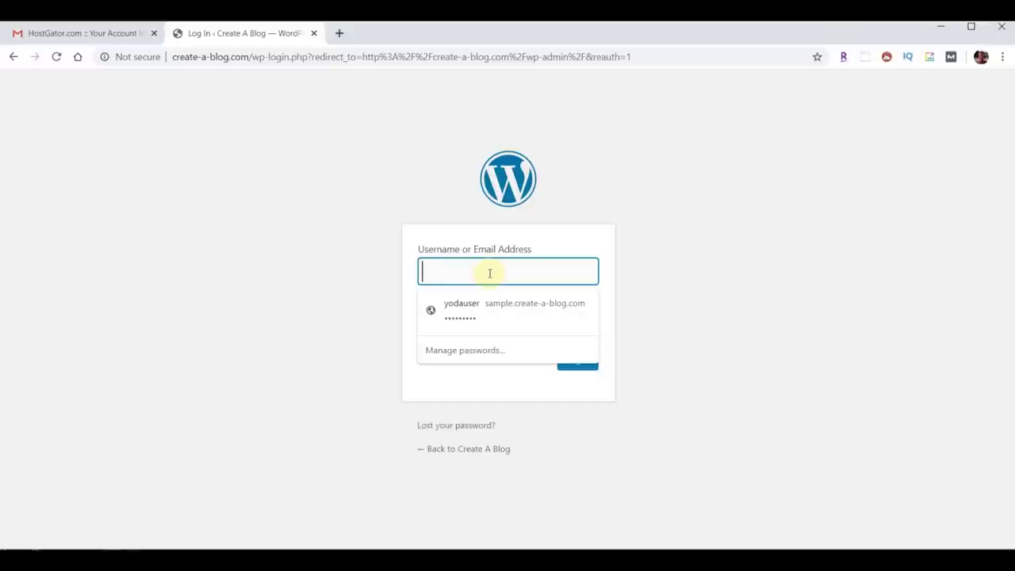
Log in with the saved username and pasted password, then confirm the administration email is correct.
left_click(484, 306)
left_click(483, 326)
left_click_drag(482, 325, 399, 322)
key("ctrl+v")
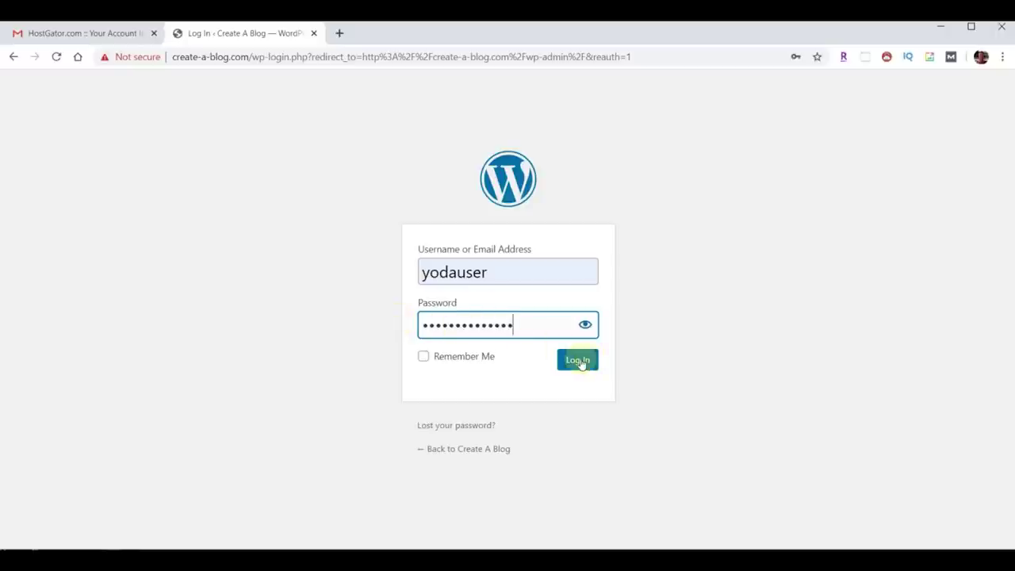
left_click(579, 361)
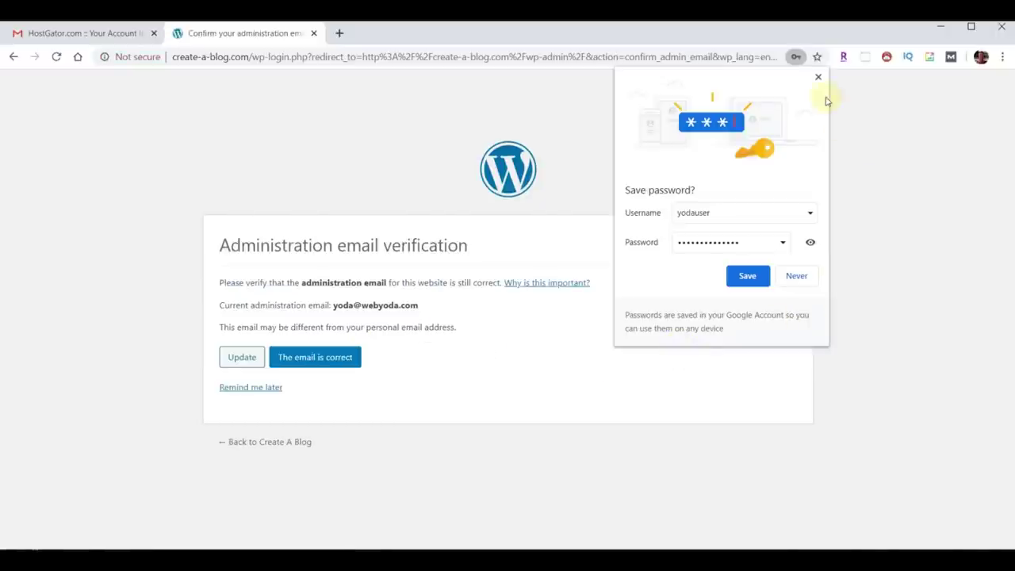
left_click(820, 77)
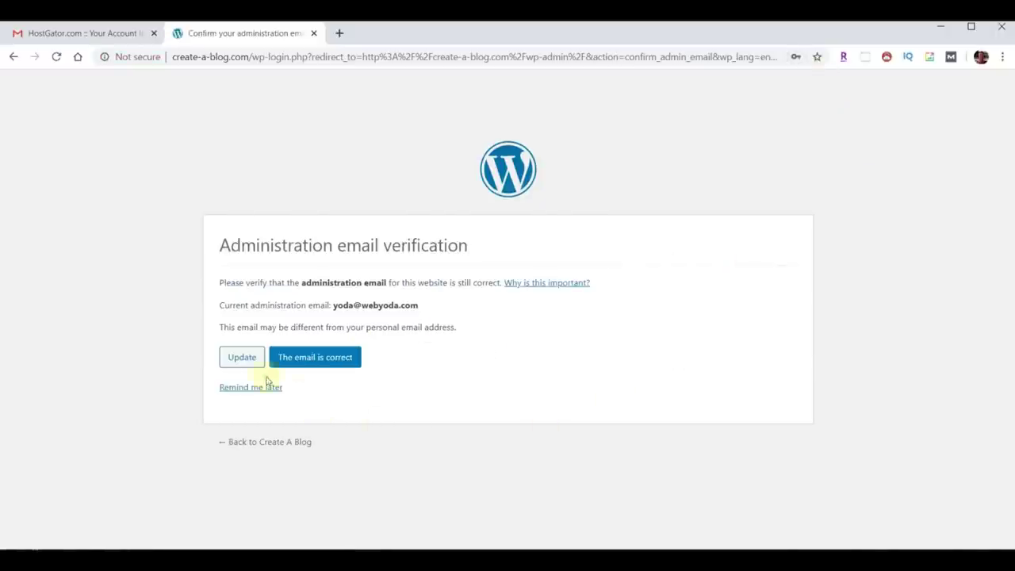
left_click(307, 358)
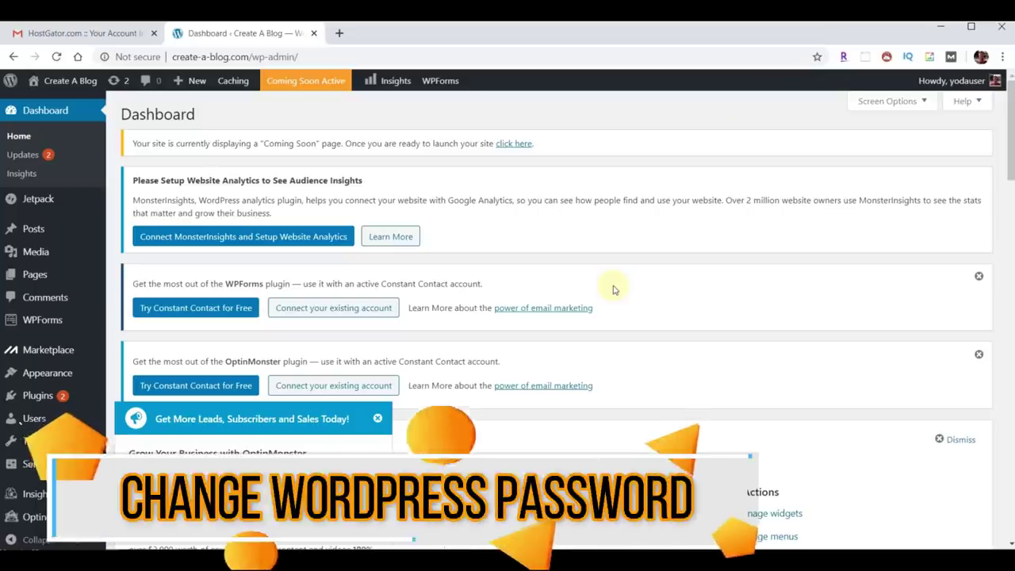
Dismiss the leads promotion popup and the OptinMonster and WPForms Constant Contact notices.
left_click(378, 418)
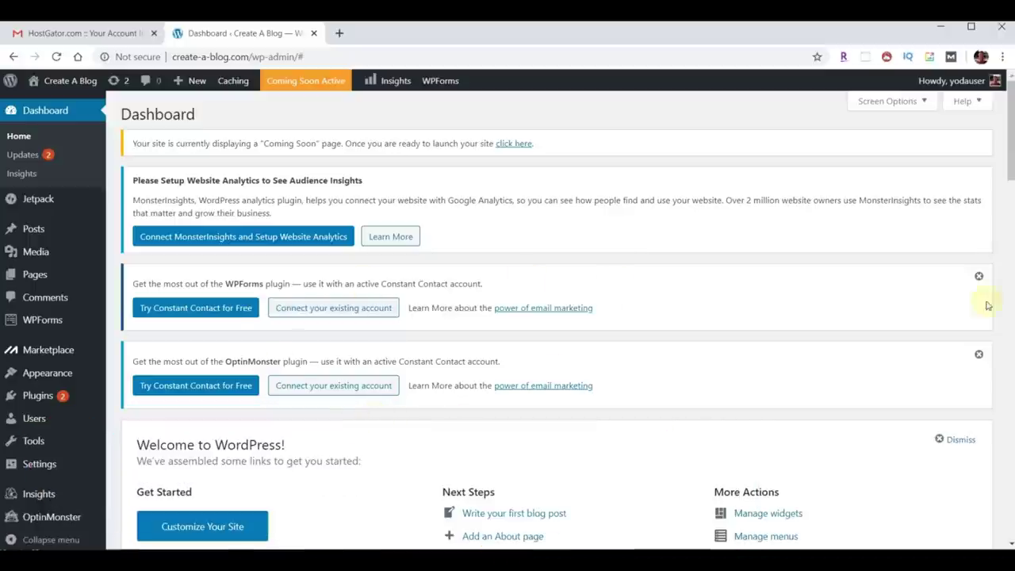
left_click(978, 357)
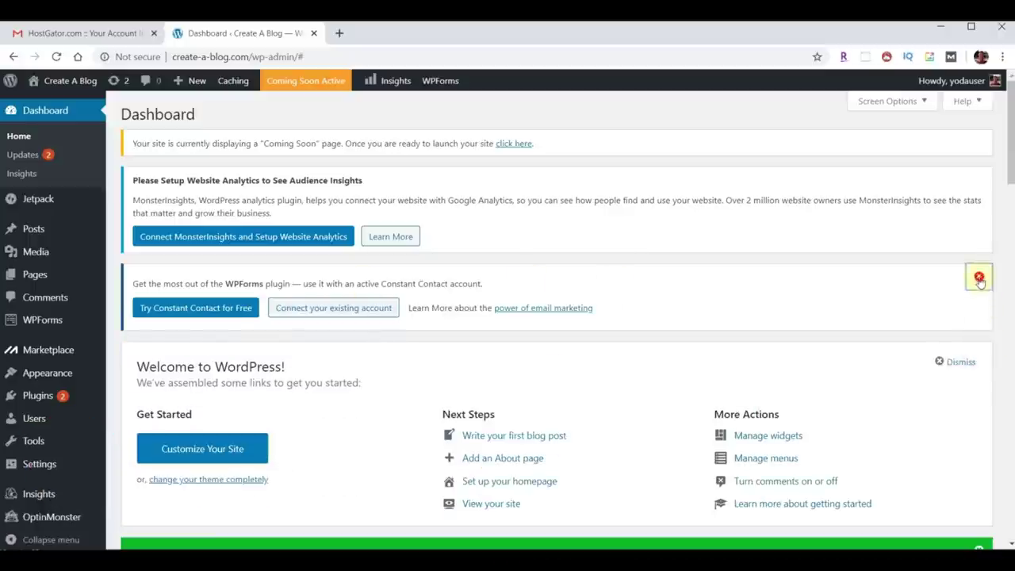
left_click(979, 276)
Replace yodauser's generated password with a simpler one, confirm weak-password use, and update the profile.
left_click(29, 426)
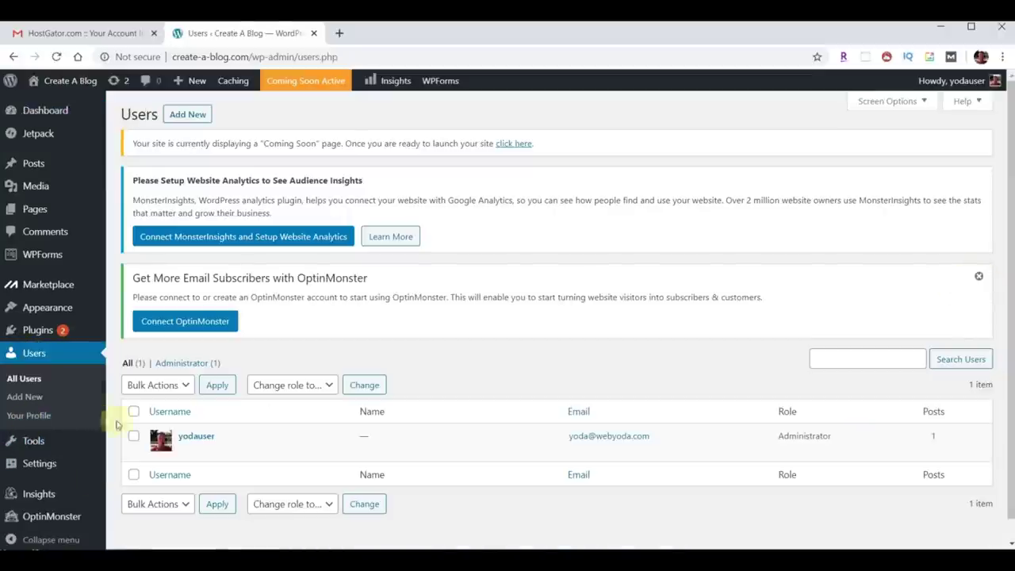
left_click(195, 436)
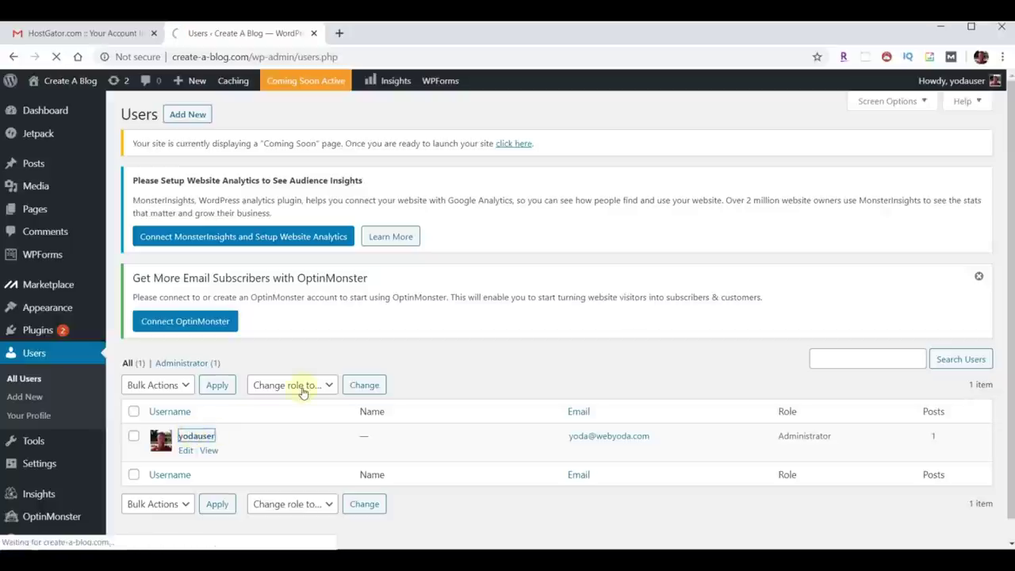
scroll(324, 380, "down", 9)
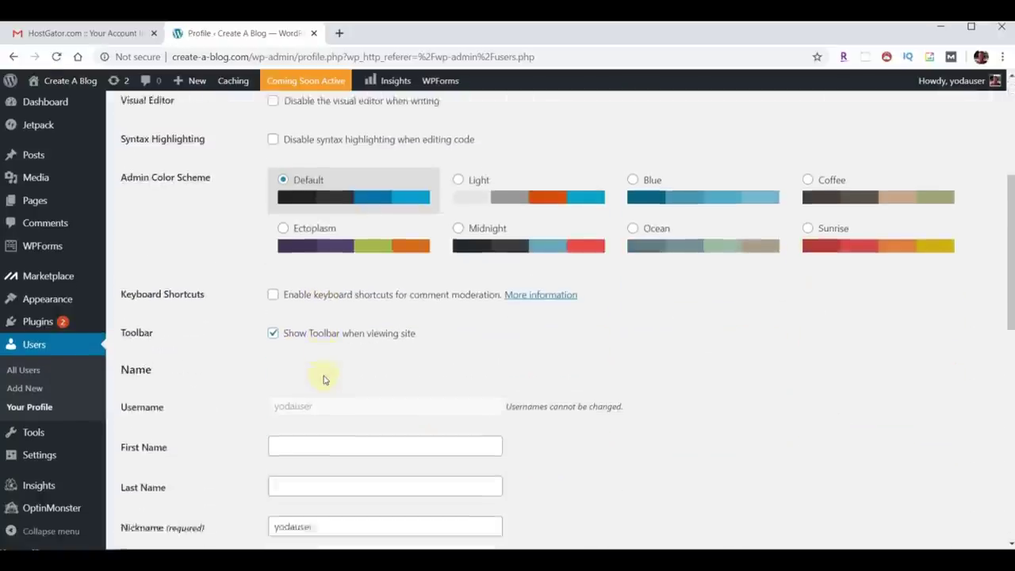
scroll(322, 386, "down", 4)
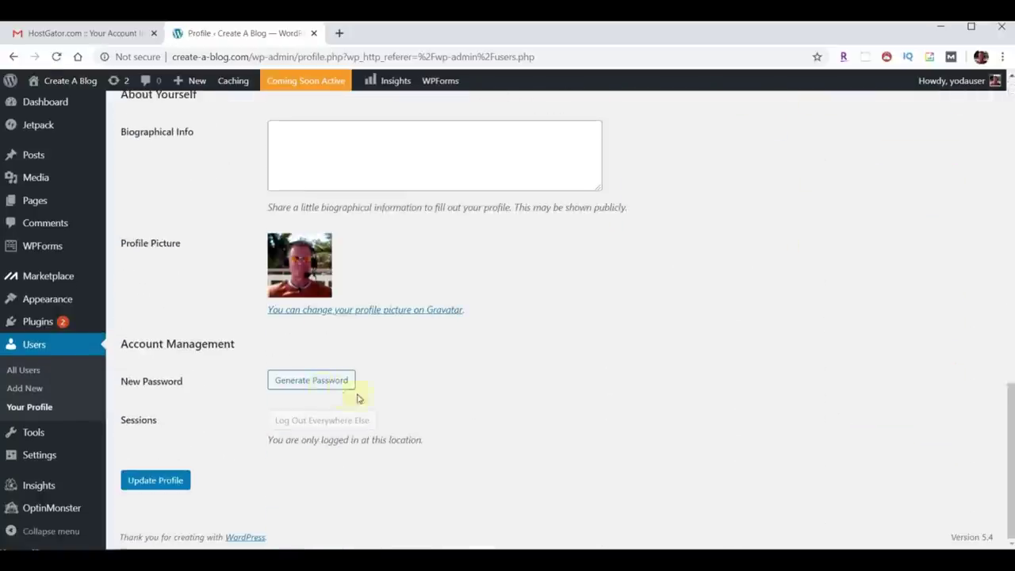
left_click(318, 385)
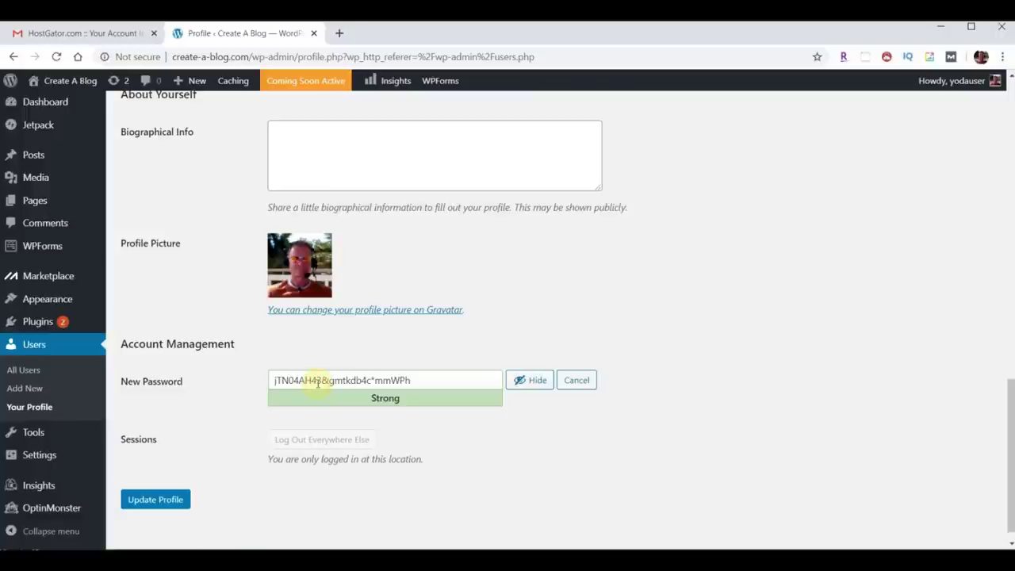
left_click(510, 385)
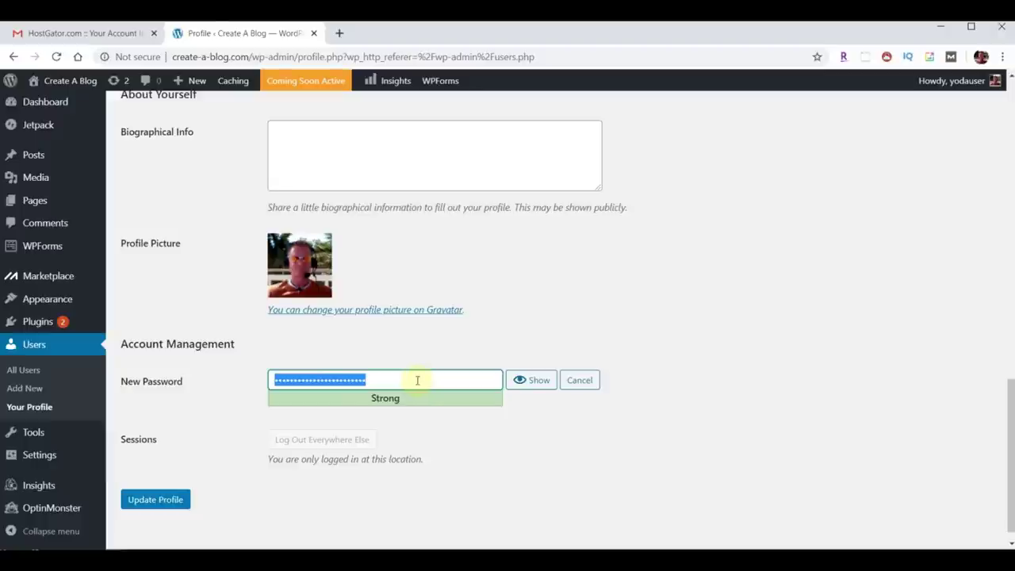
type("password1")
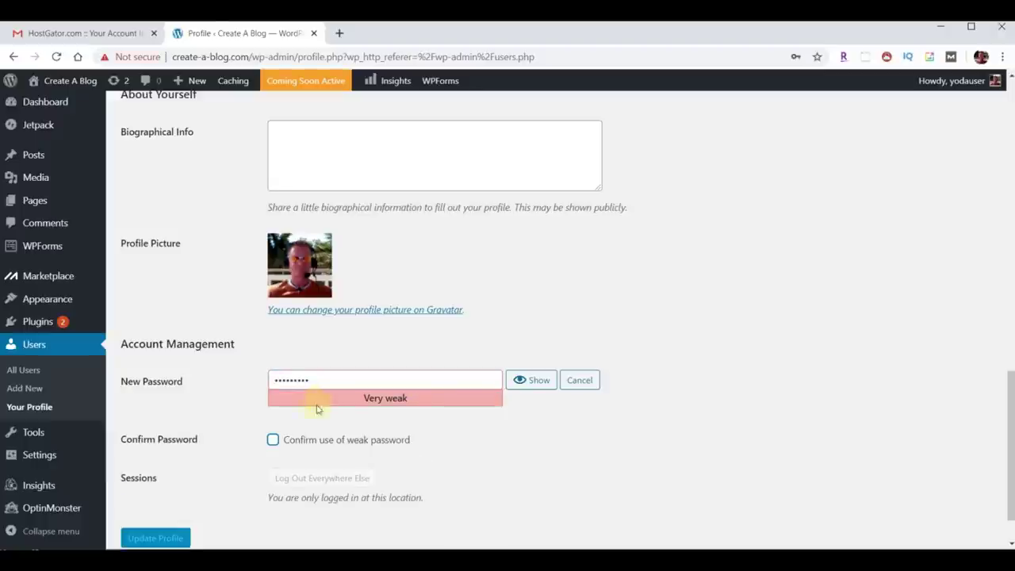
left_click(273, 440)
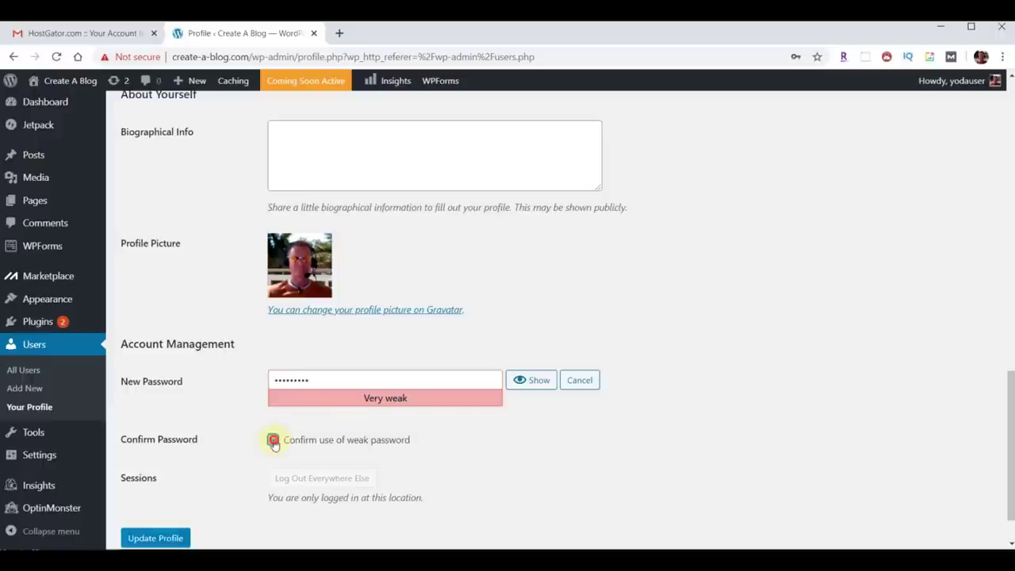
left_click(148, 543)
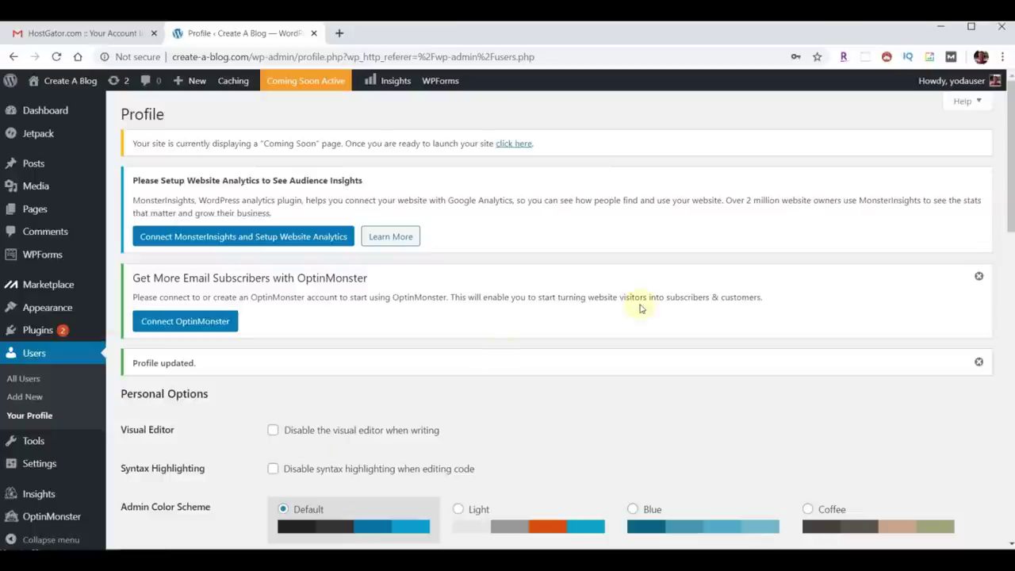
Log out of WordPress and load create-a-blog.com/wp-admin in the address bar.
mouse_move(944, 81)
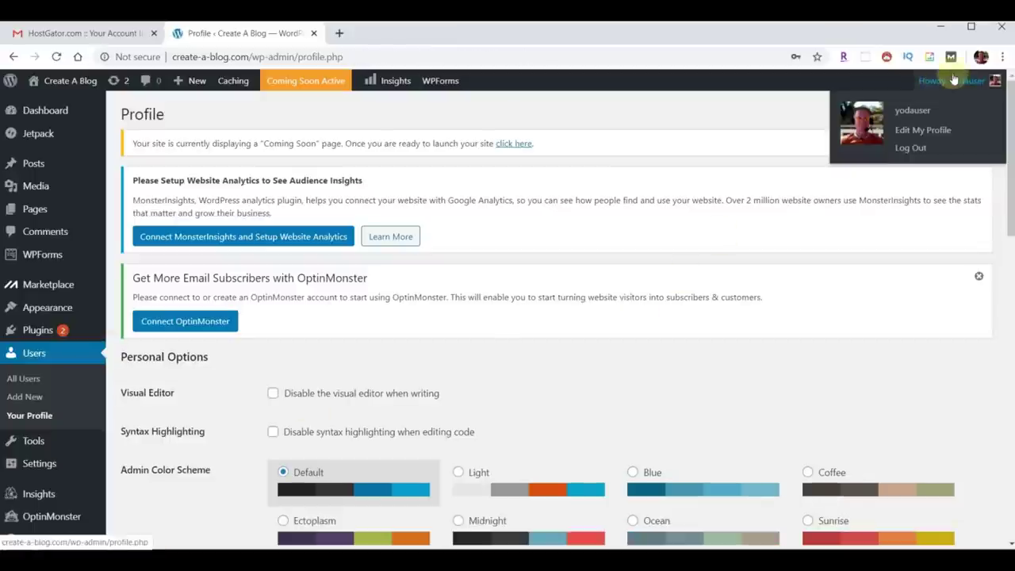
left_click(912, 149)
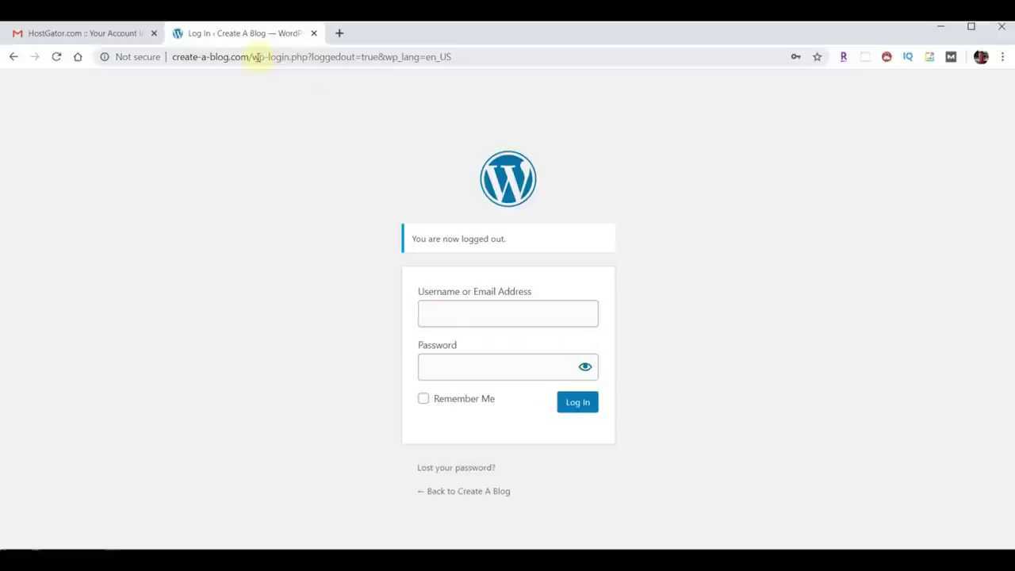
left_click_drag(257, 56, 519, 68)
key("BackSpace")
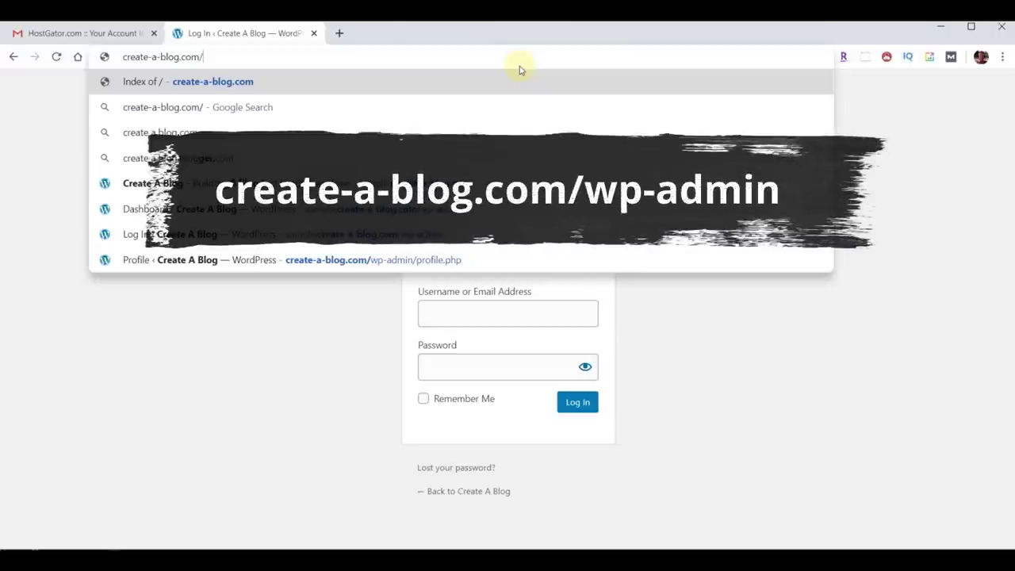
type("wp-admin")
key("Return")
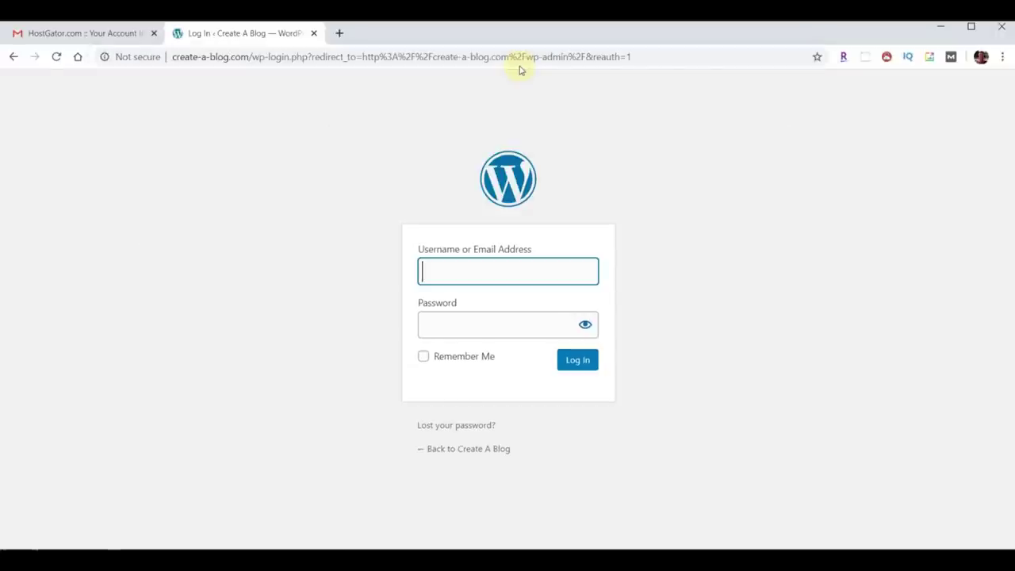
Sign in with the saved admin username and the new password.
left_click(447, 269)
left_click(461, 304)
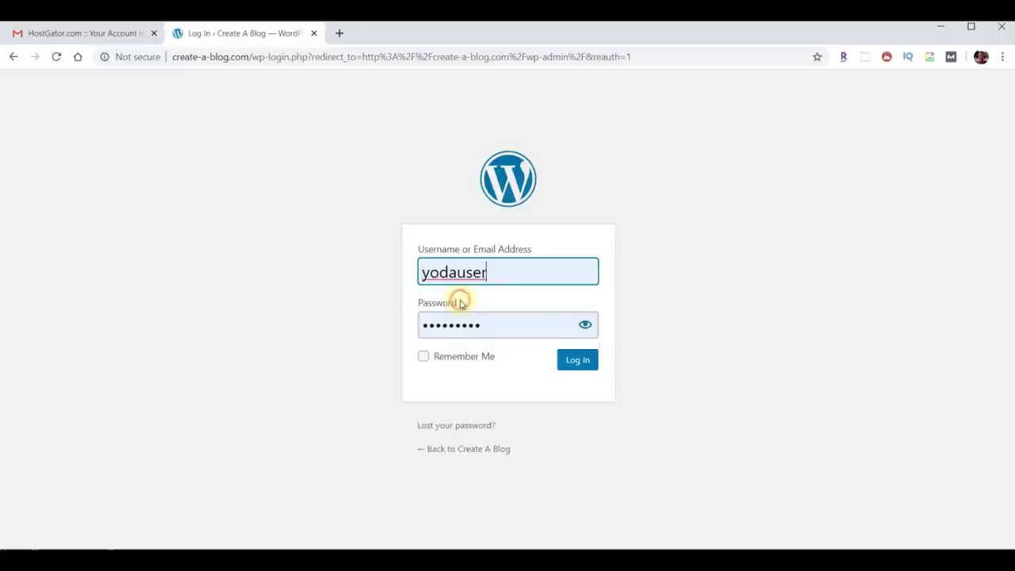
left_click_drag(485, 320, 388, 320)
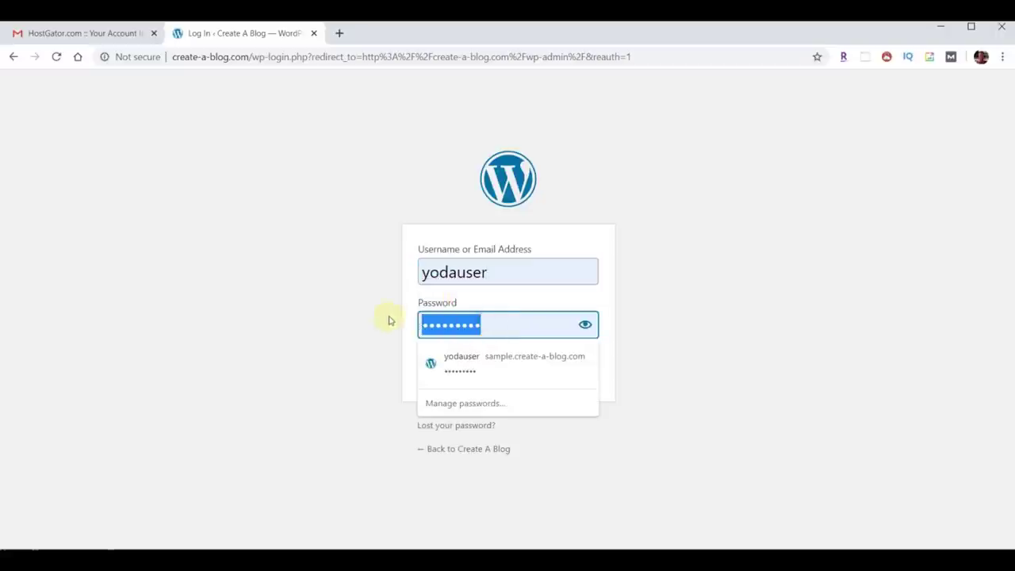
left_click(708, 323)
left_click(580, 360)
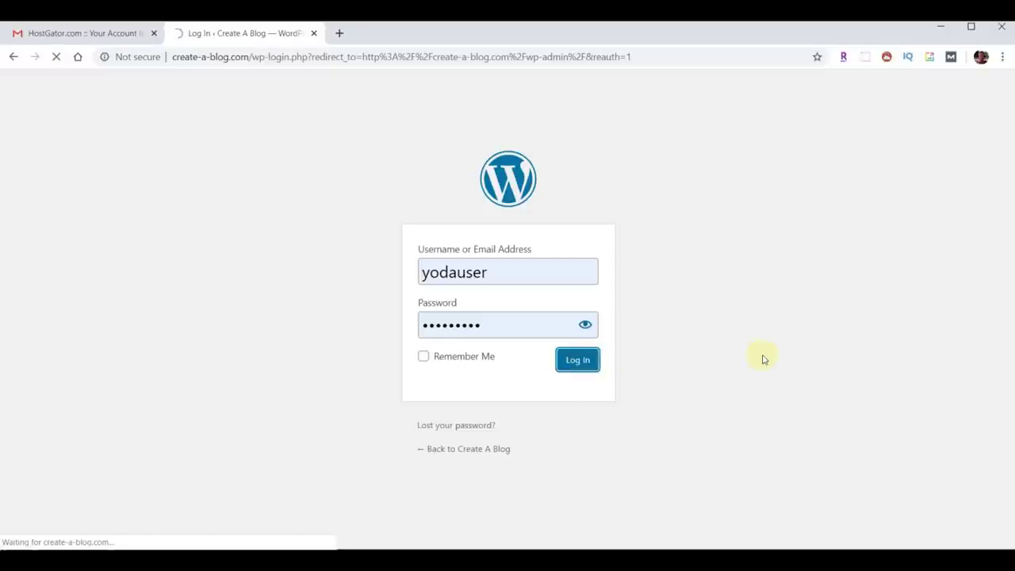